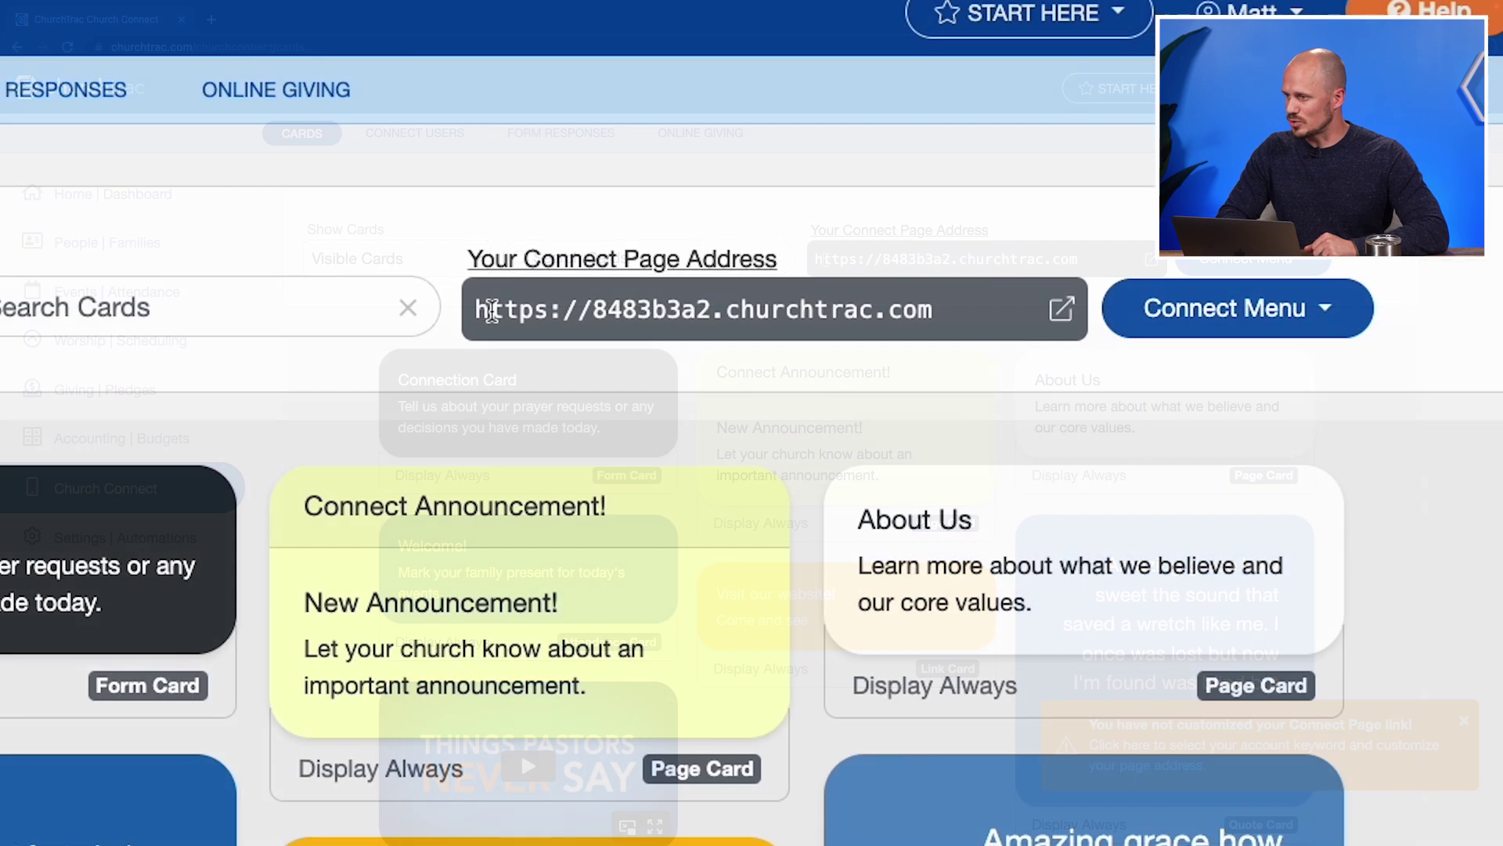
Highlight the current Connect page address above the cards, then clear the selection.
{"action": "left_click", "coordinate": [814, 260]}
{"action": "left_click_drag", "start_coordinate": [473, 311], "coordinate": [949, 310]}
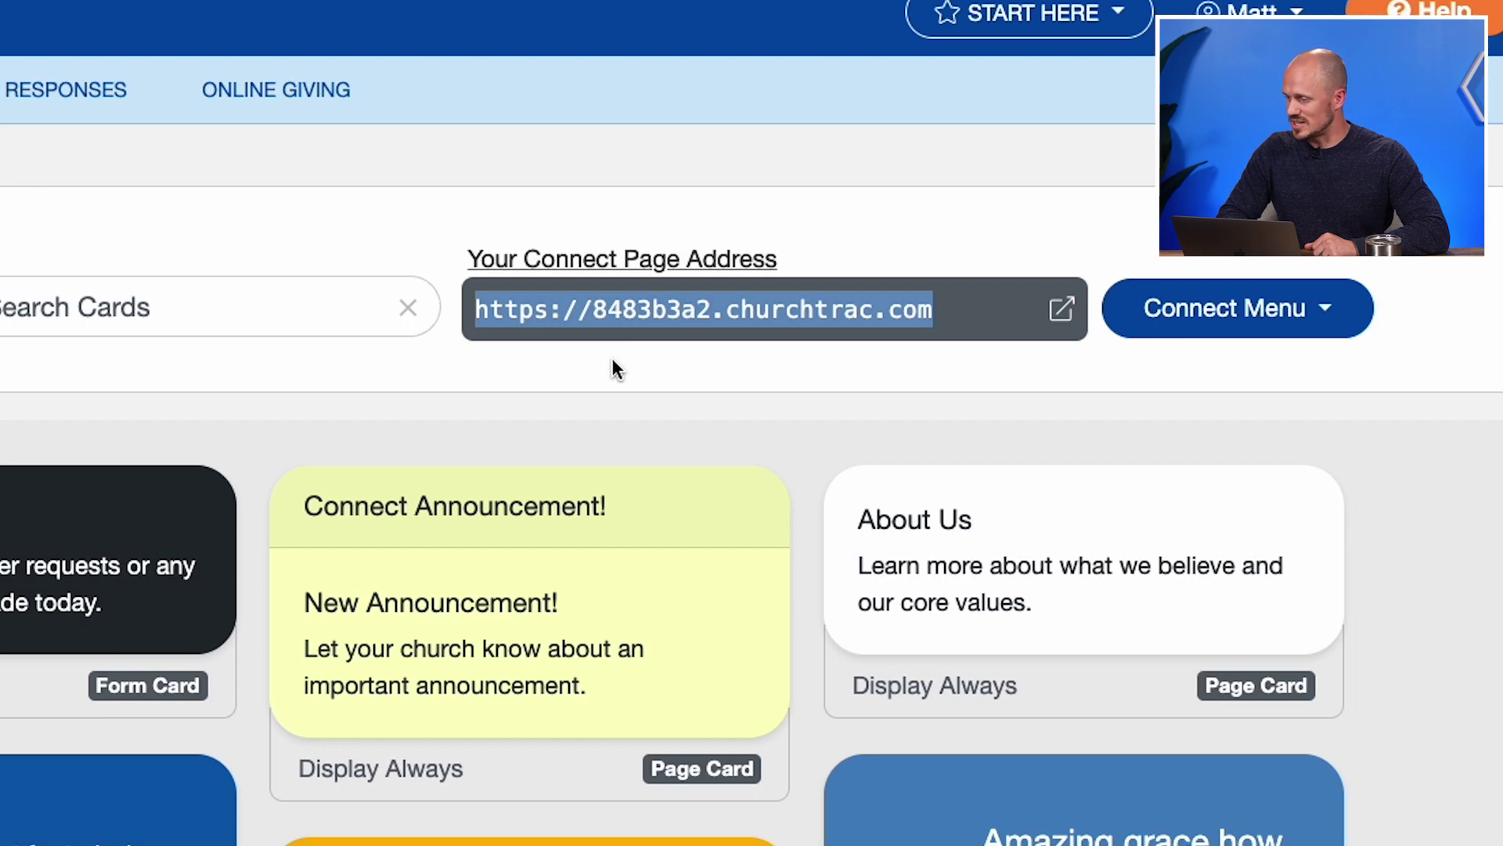
{"action": "left_click", "coordinate": [645, 339]}
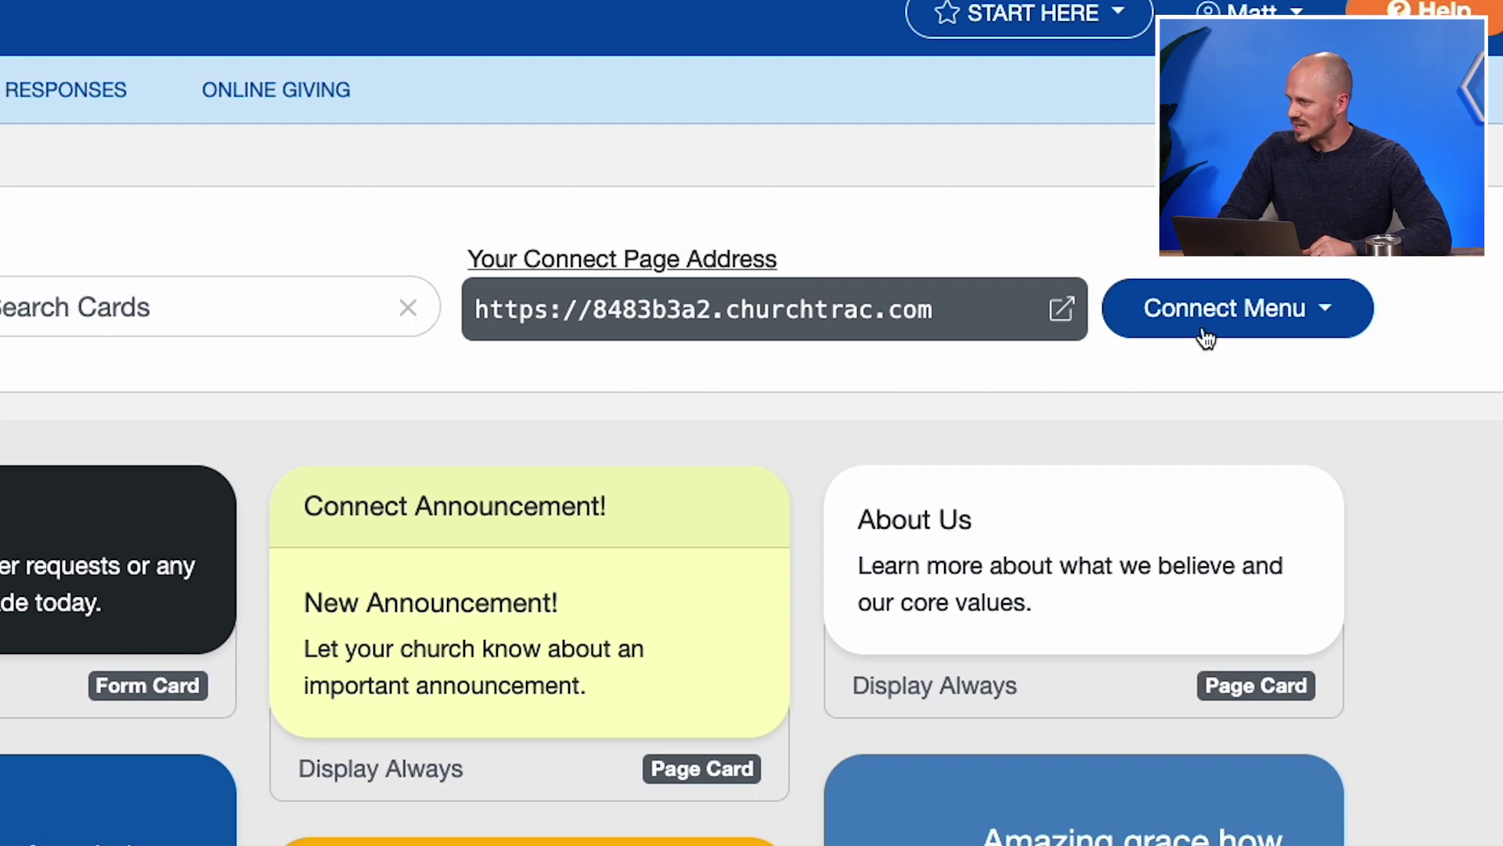
Check the availability of the keyword activatechurch for a customized Connect page link.
{"action": "left_click", "coordinate": [1228, 317]}
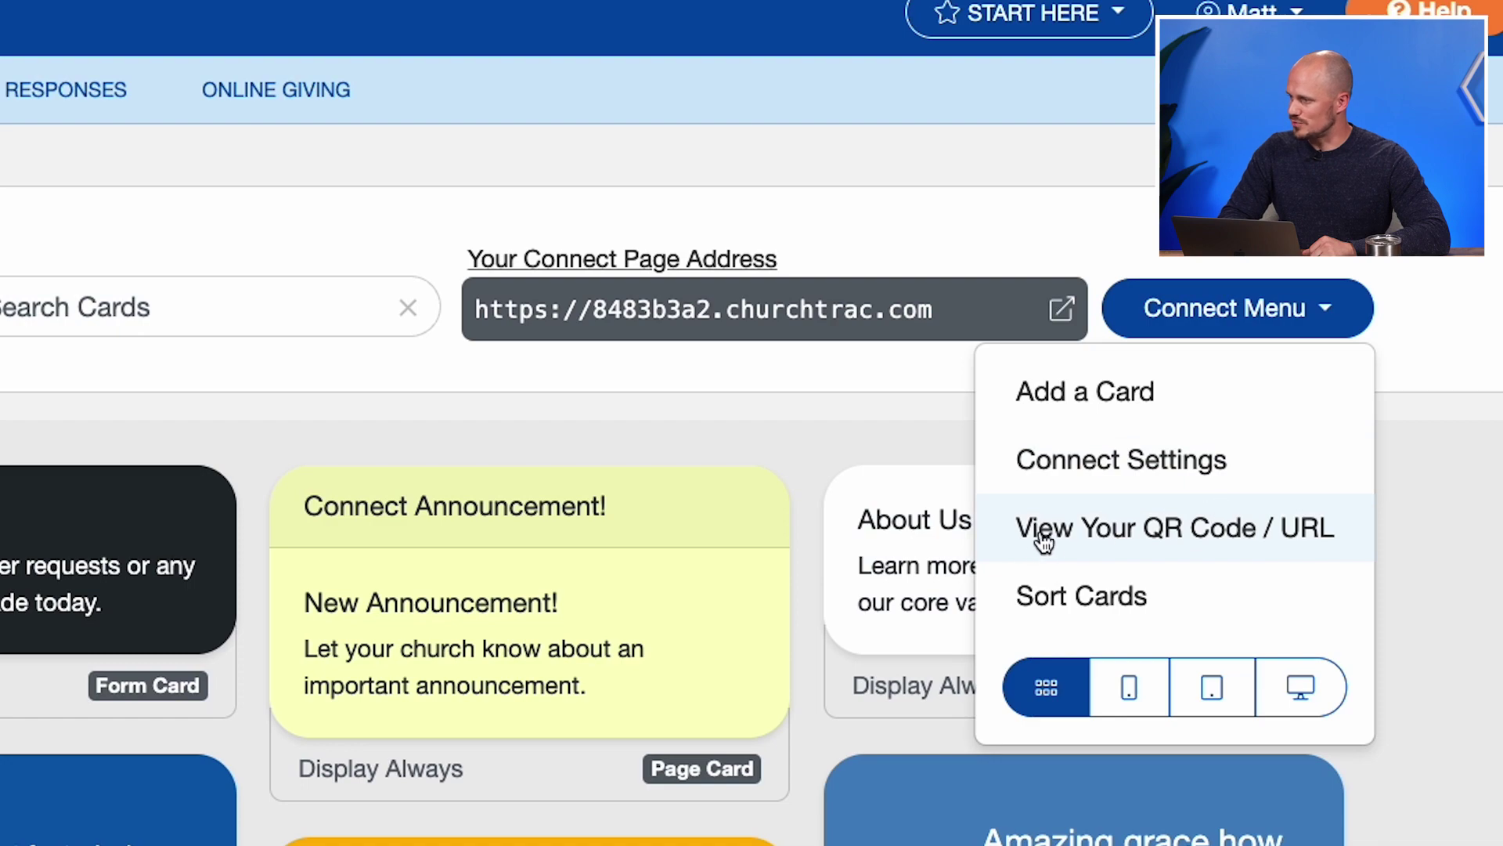
{"action": "left_click", "coordinate": [1120, 542]}
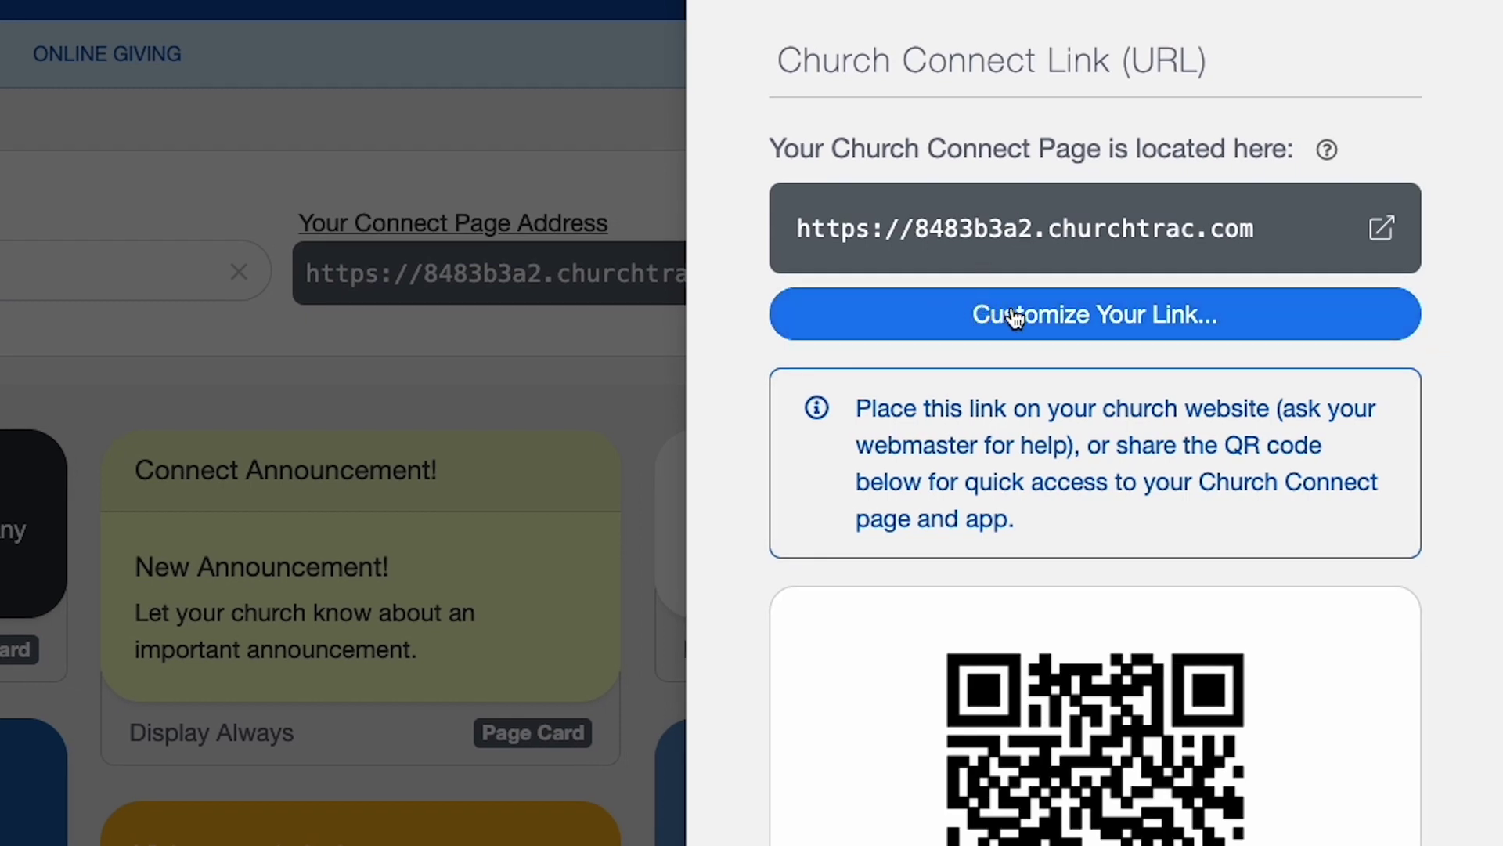
{"action": "left_click", "coordinate": [1178, 315]}
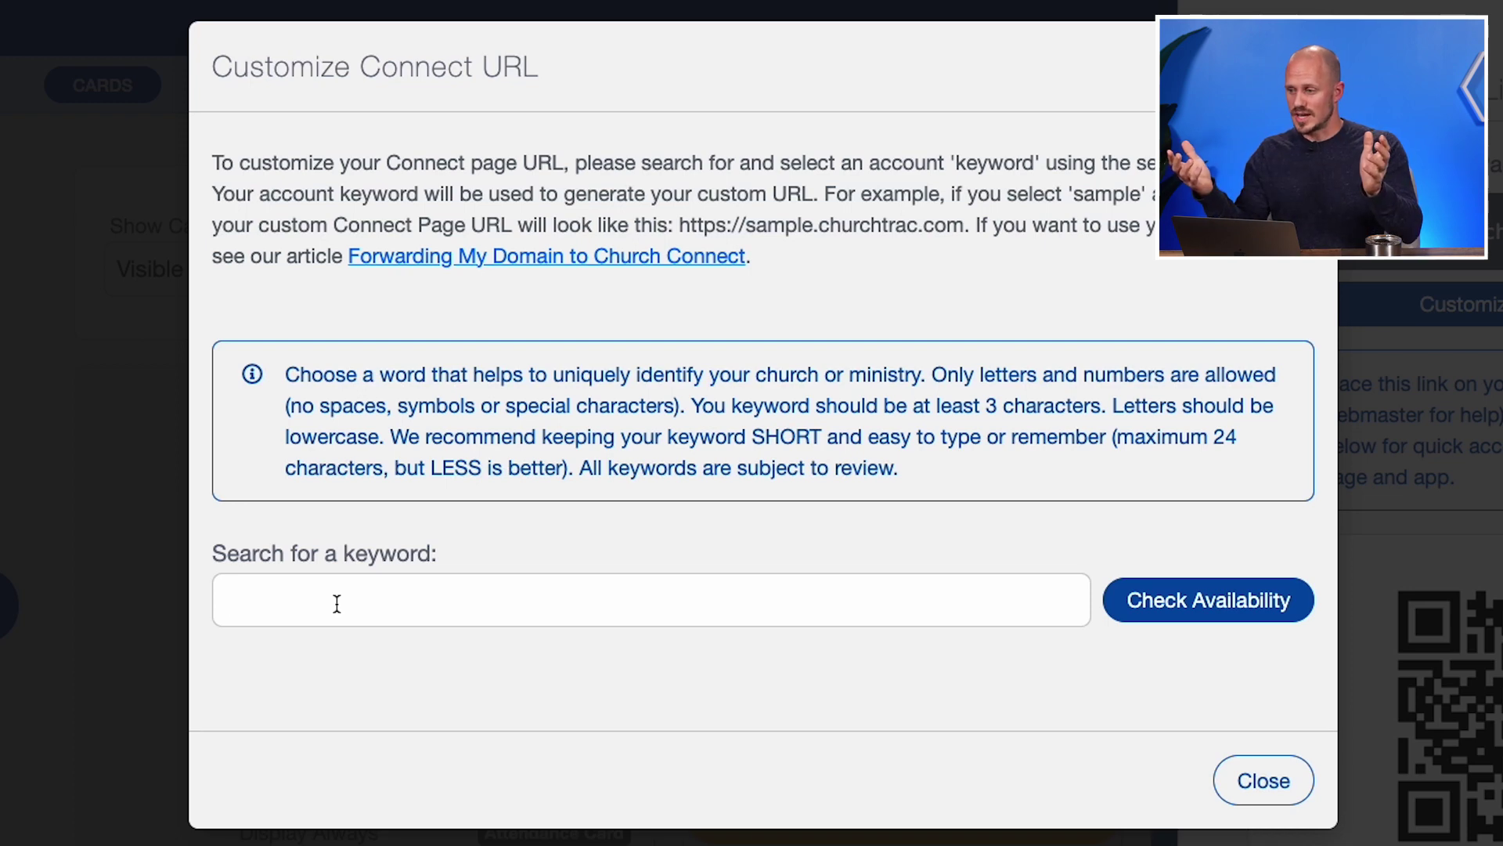
{"action": "type", "text": "ac"}
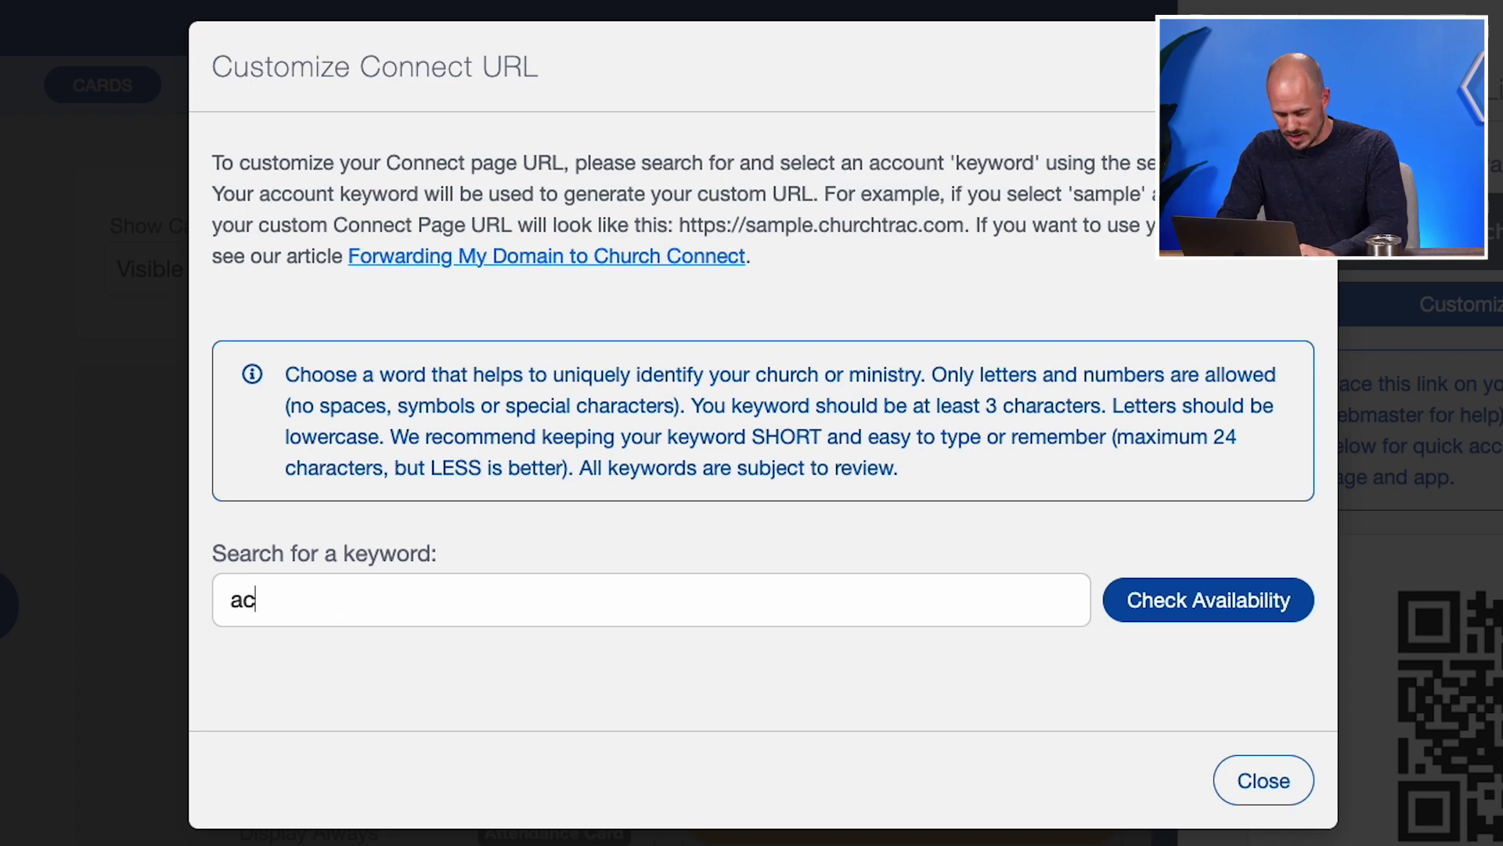
{"action": "type", "text": "tivatec"}
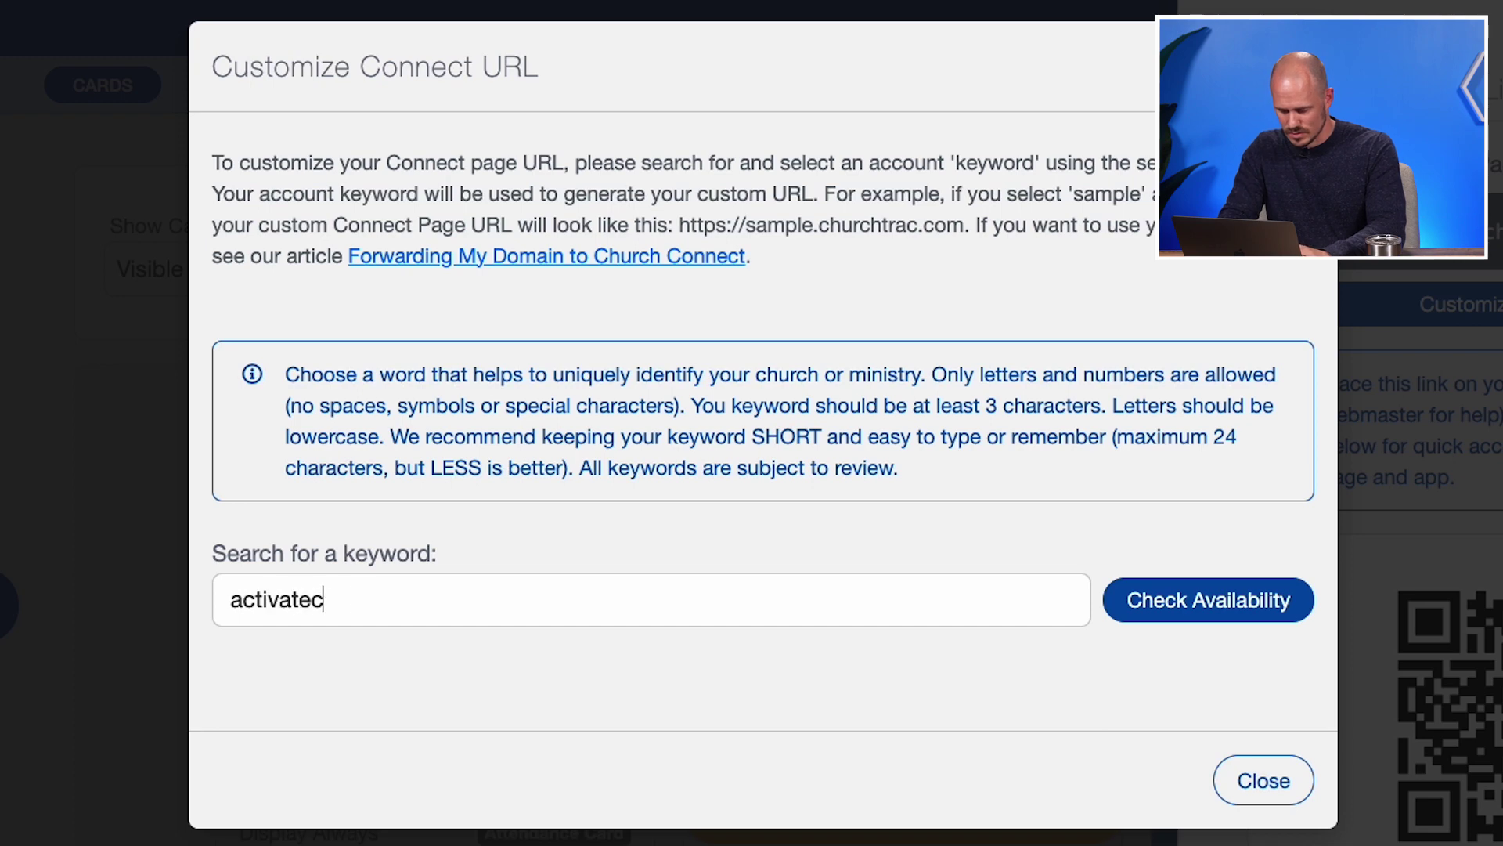
{"action": "type", "text": "hurch"}
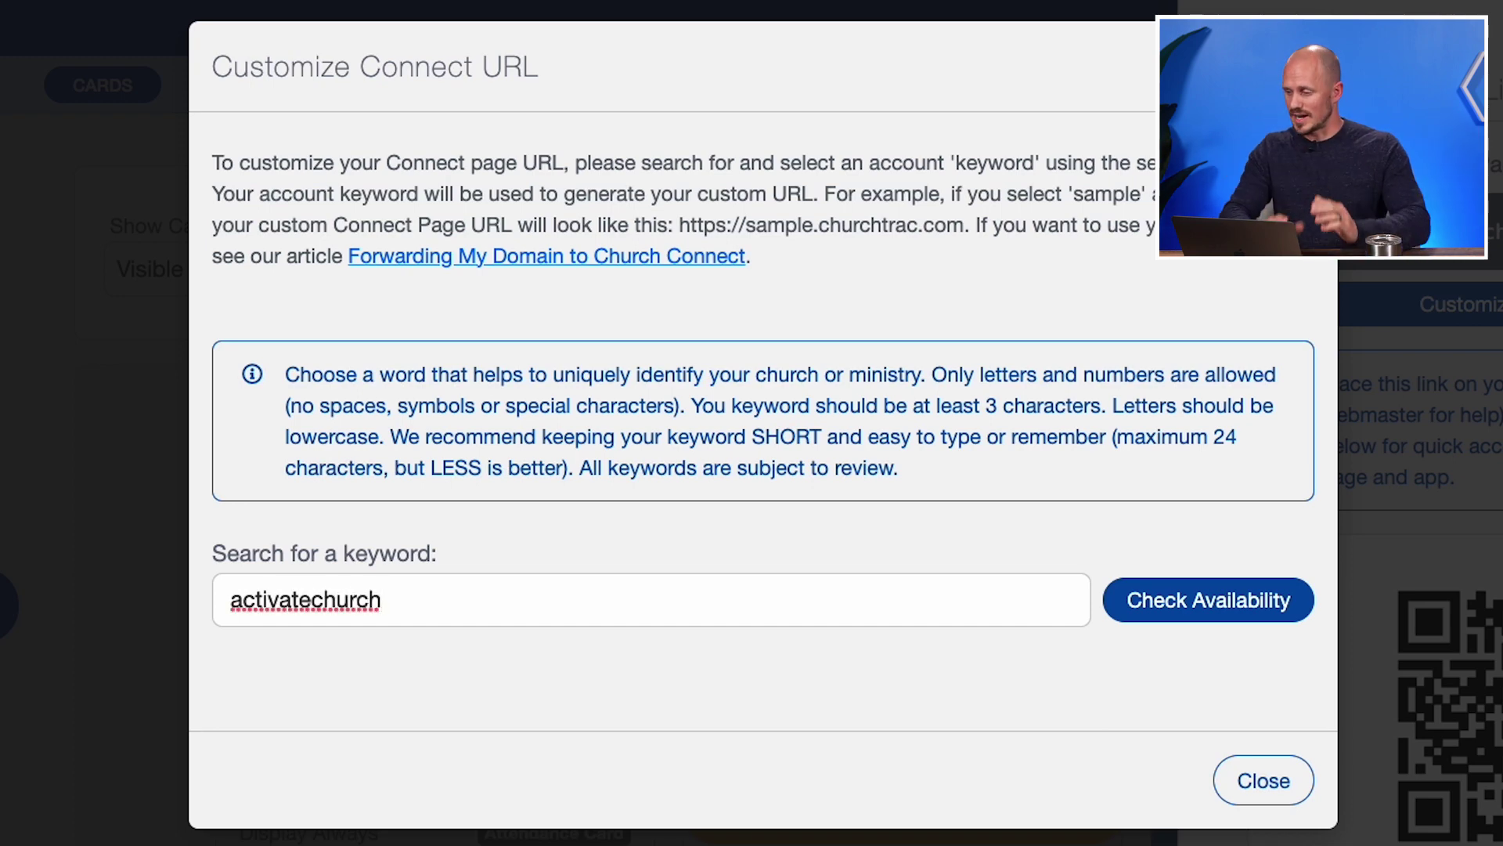
{"action": "left_click", "coordinate": [1181, 611]}
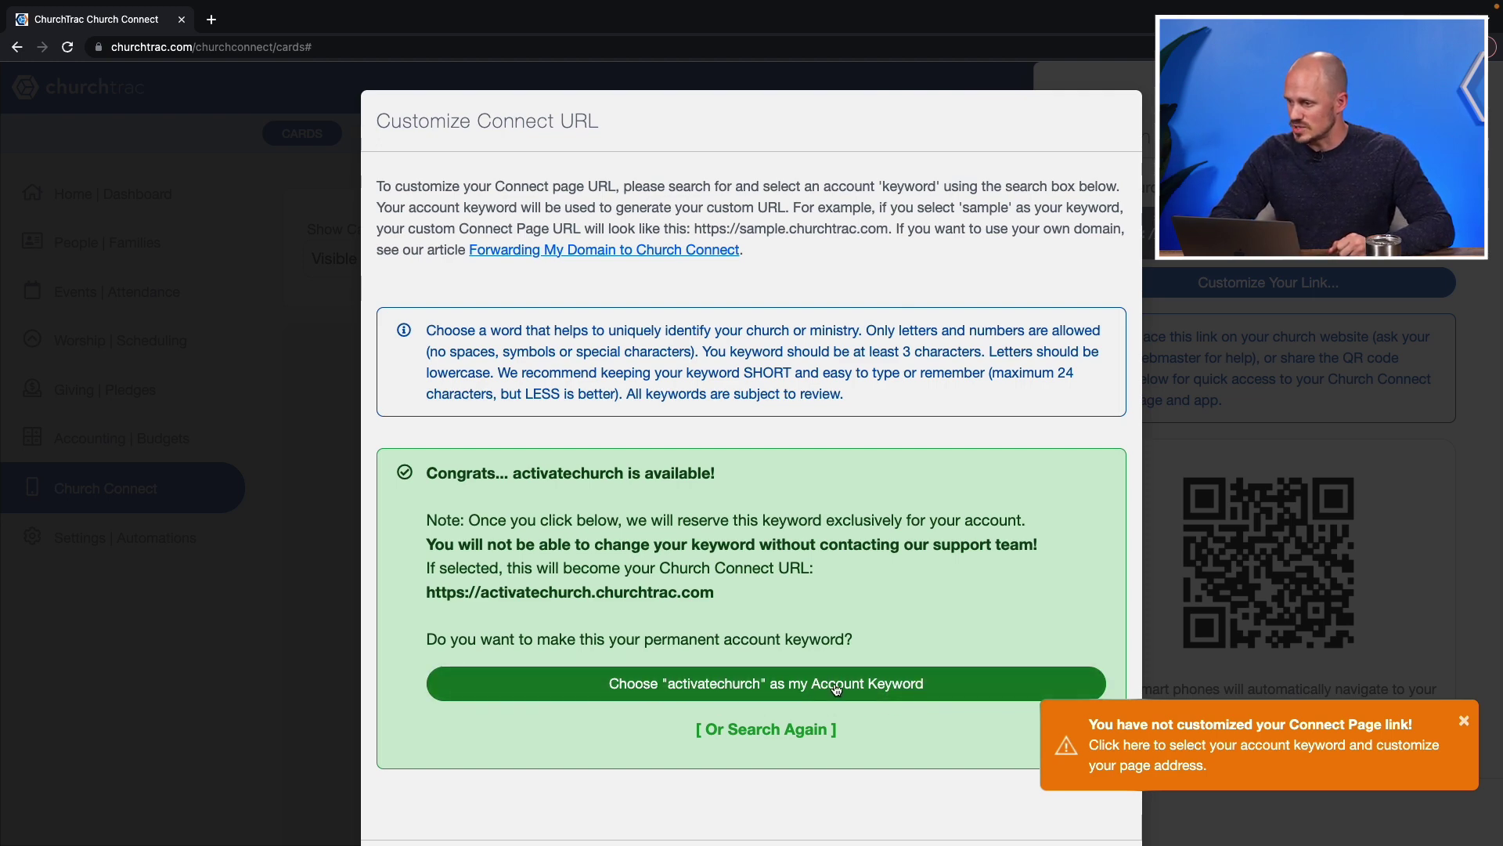
Choose activatechurch as the permanent account keyword and highlight the customized part of the Connect page address.
{"action": "left_click", "coordinate": [931, 685]}
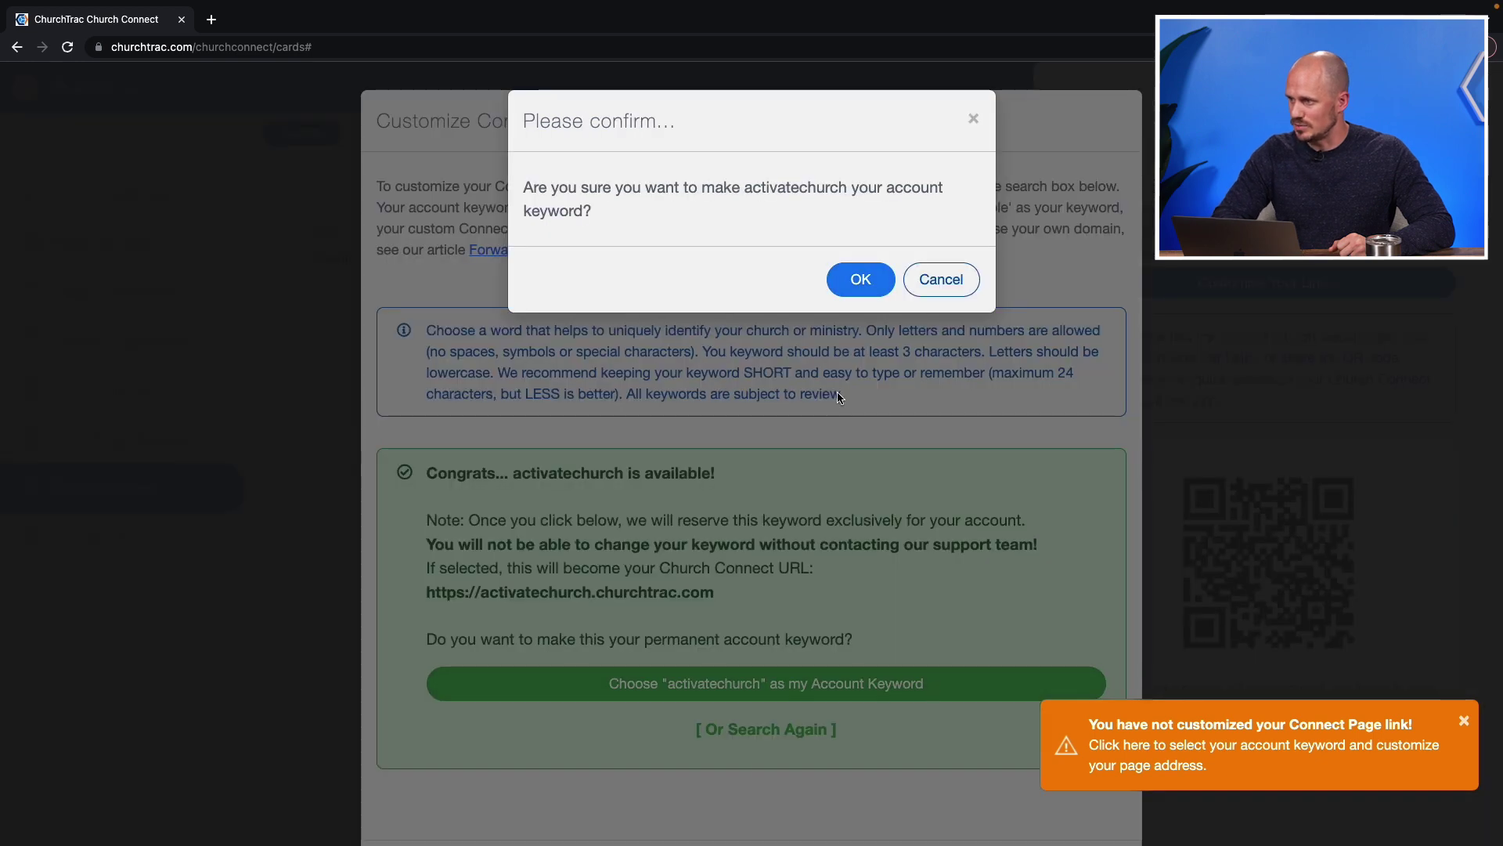
{"action": "left_click", "coordinate": [858, 280]}
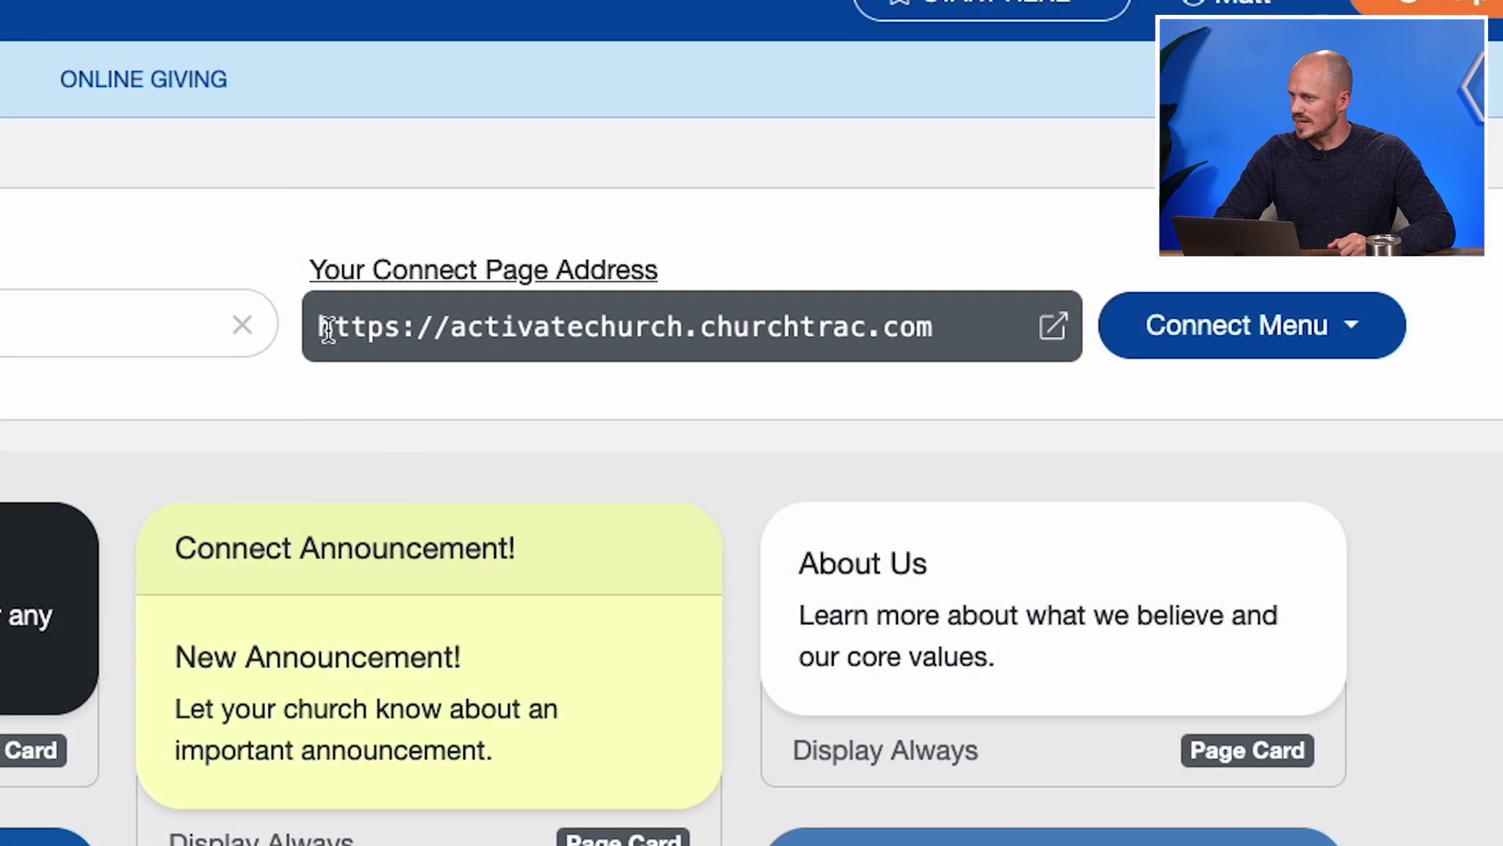
{"action": "left_click", "coordinate": [449, 327]}
{"action": "left_click_drag", "start_coordinate": [449, 327], "coordinate": [967, 341]}
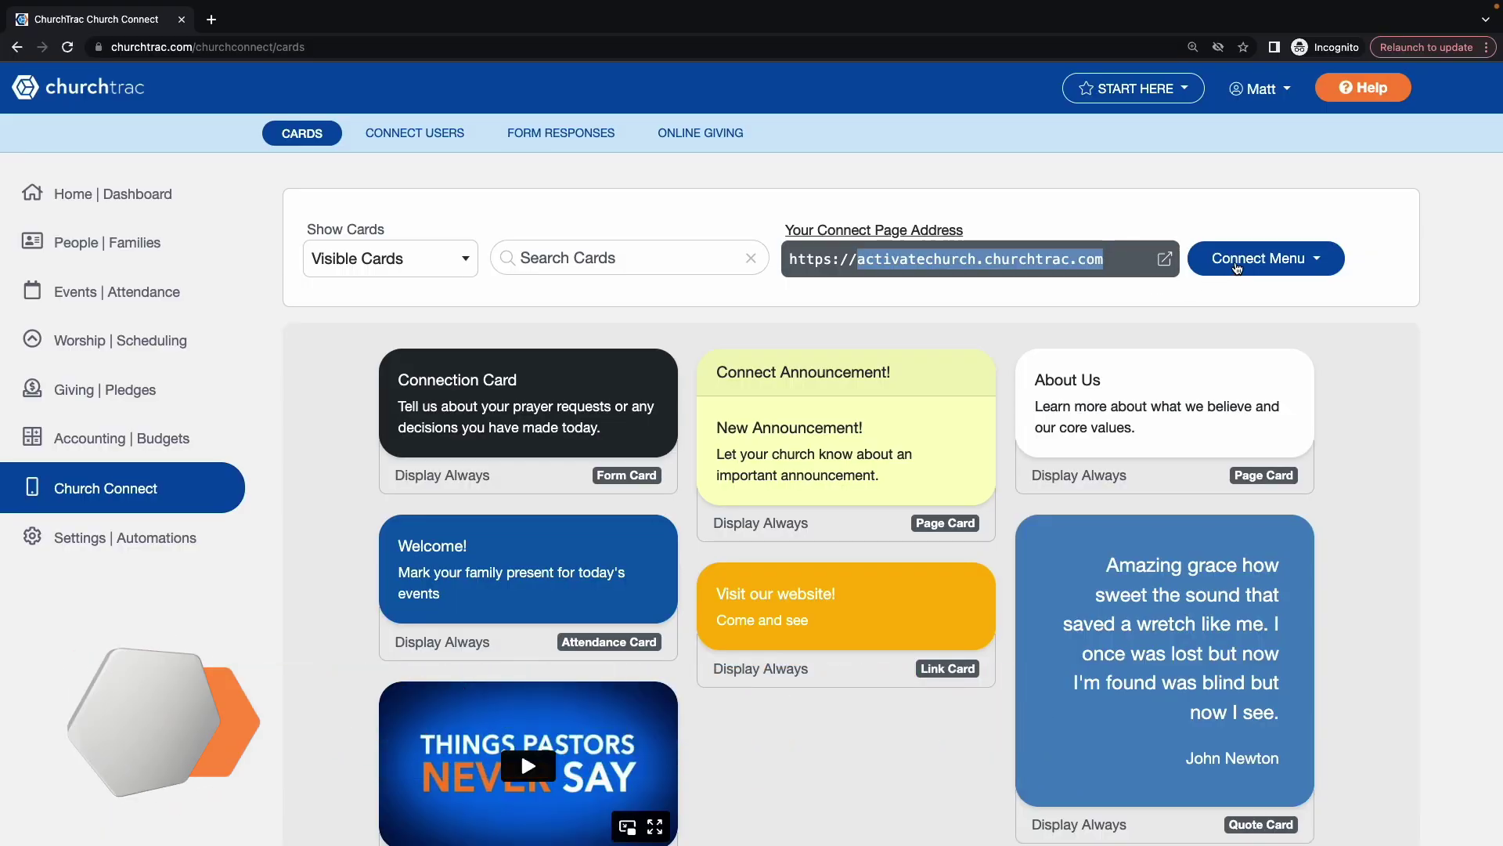
View the Connect page's QR code and the guidance for sharing it.
{"action": "left_click", "coordinate": [1246, 260]}
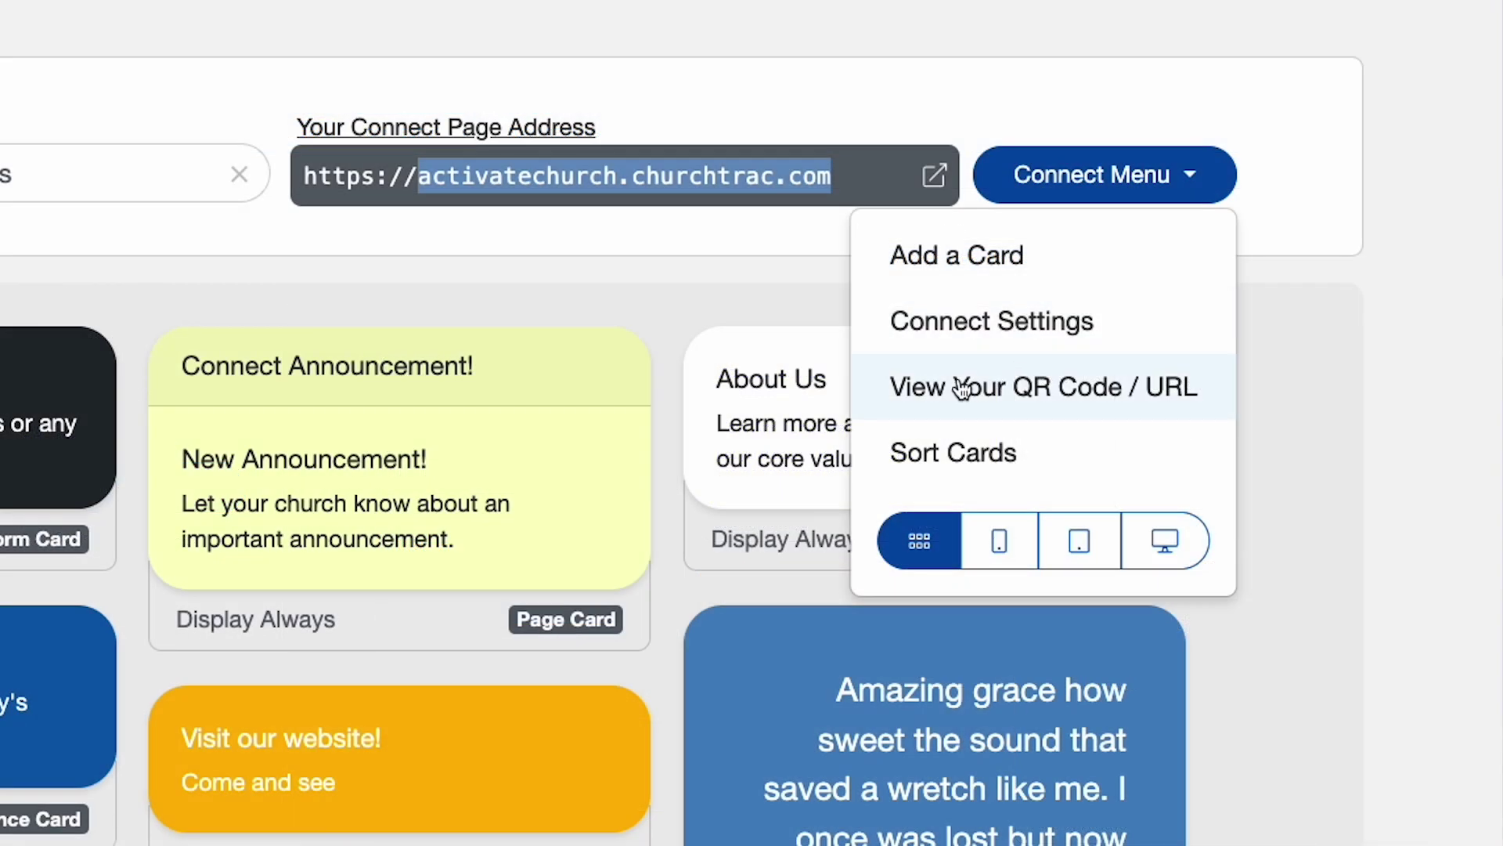
{"action": "left_click", "coordinate": [1100, 389]}
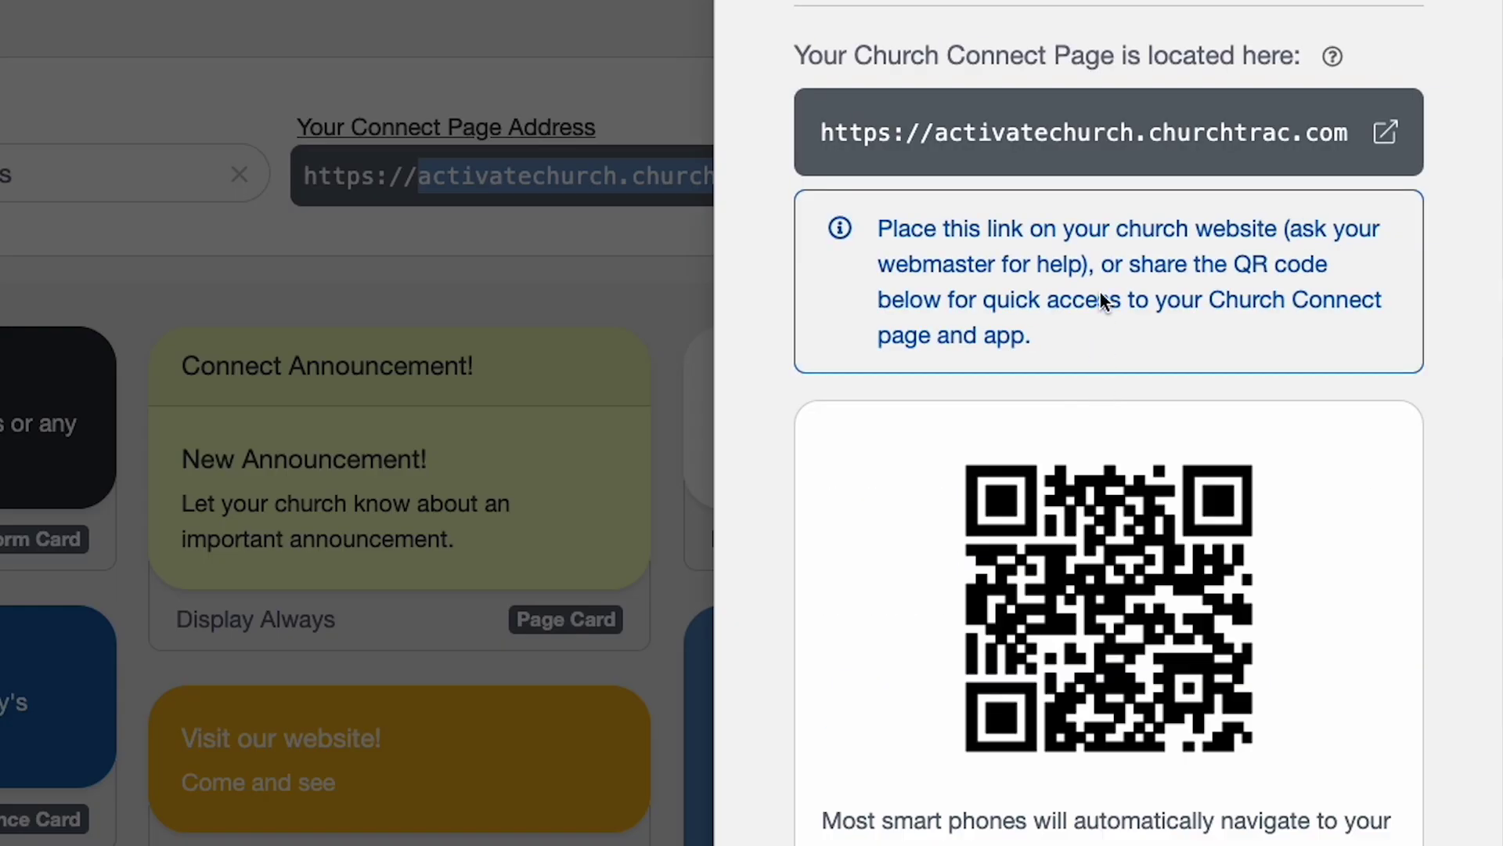
{"action": "scroll", "coordinate": [1100, 290], "scroll_direction": "down", "scroll_amount": 3}
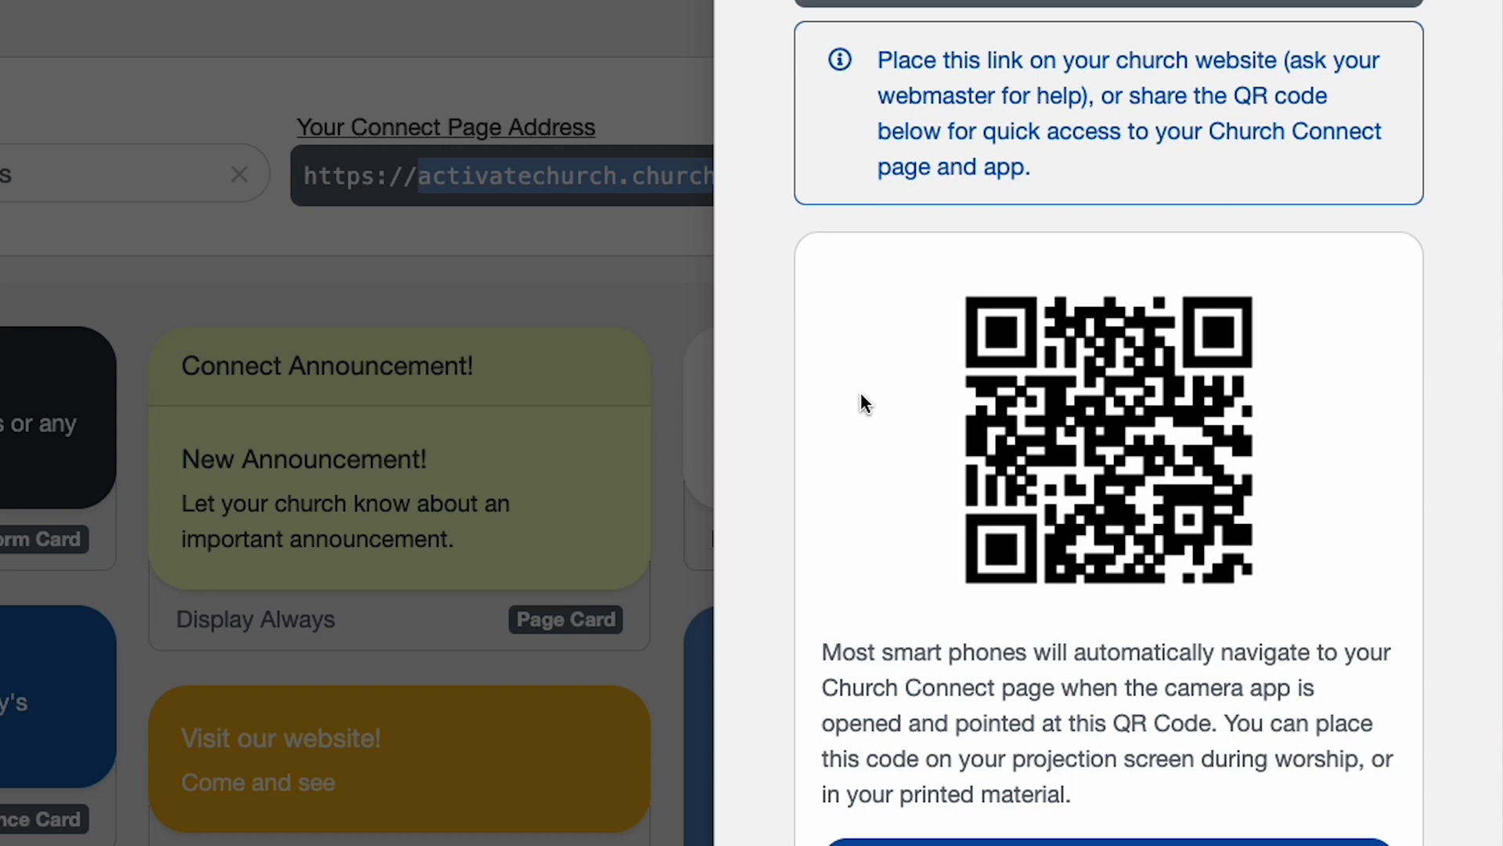
{"action": "scroll", "coordinate": [864, 403], "scroll_direction": "down", "scroll_amount": 2}
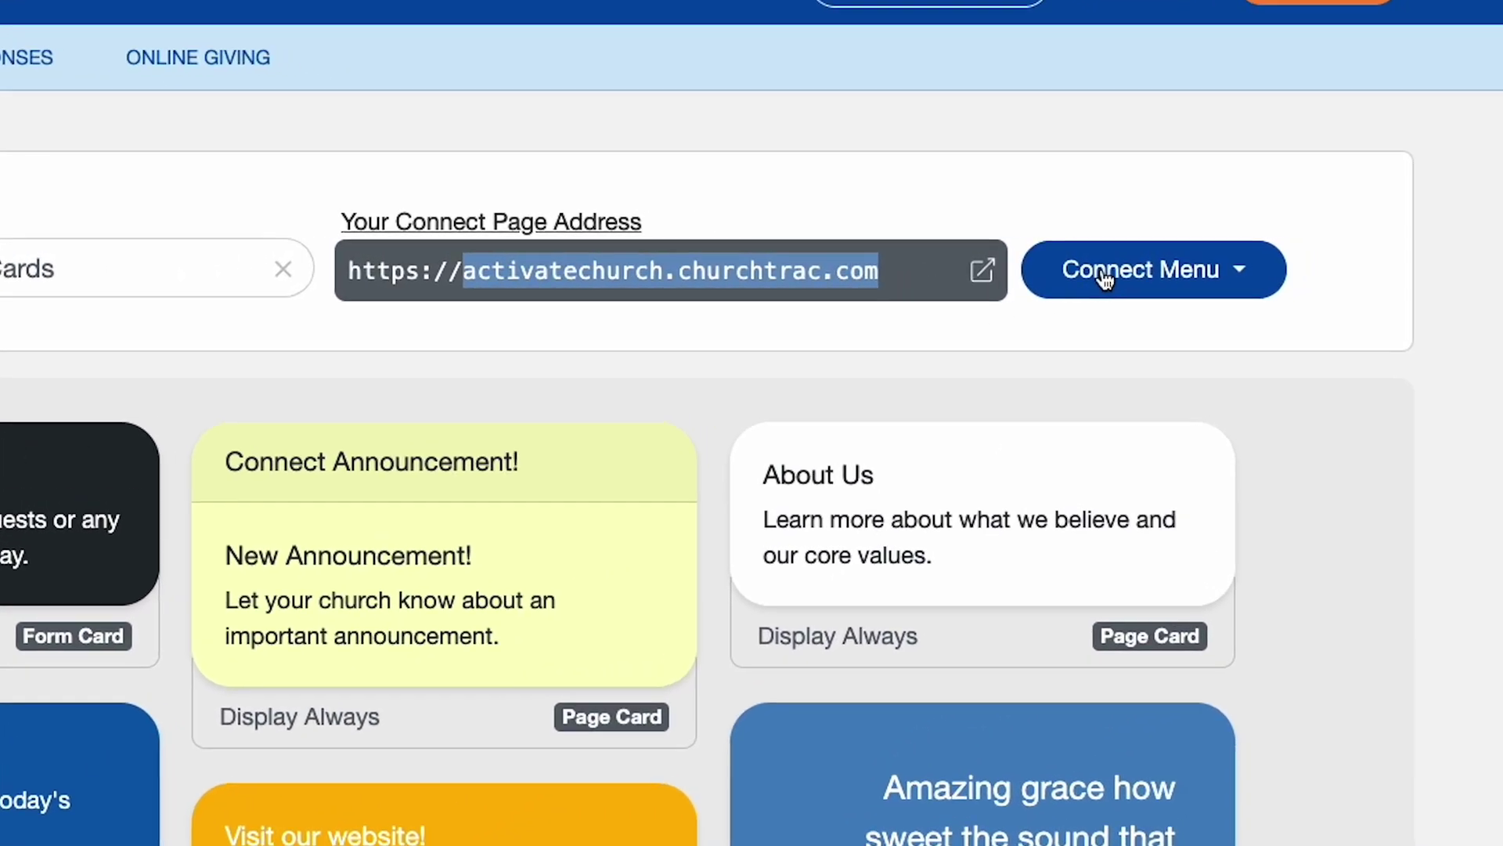
In the Connect settings, look over the heading and color options and set the card border radius to 0.75 (Default Curve).
{"action": "left_click", "coordinate": [1223, 264]}
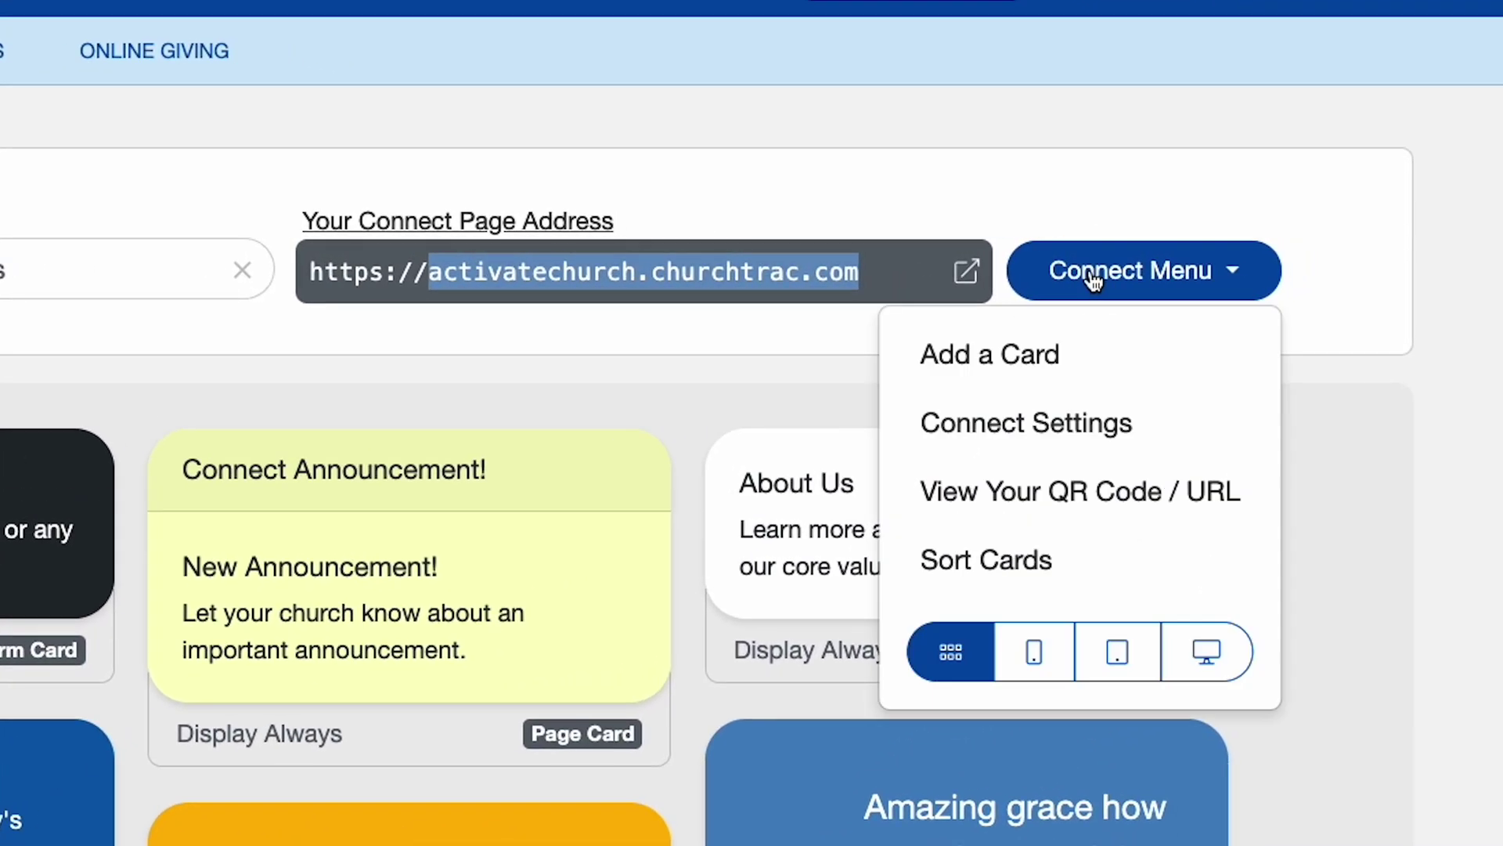
{"action": "left_click", "coordinate": [1024, 425]}
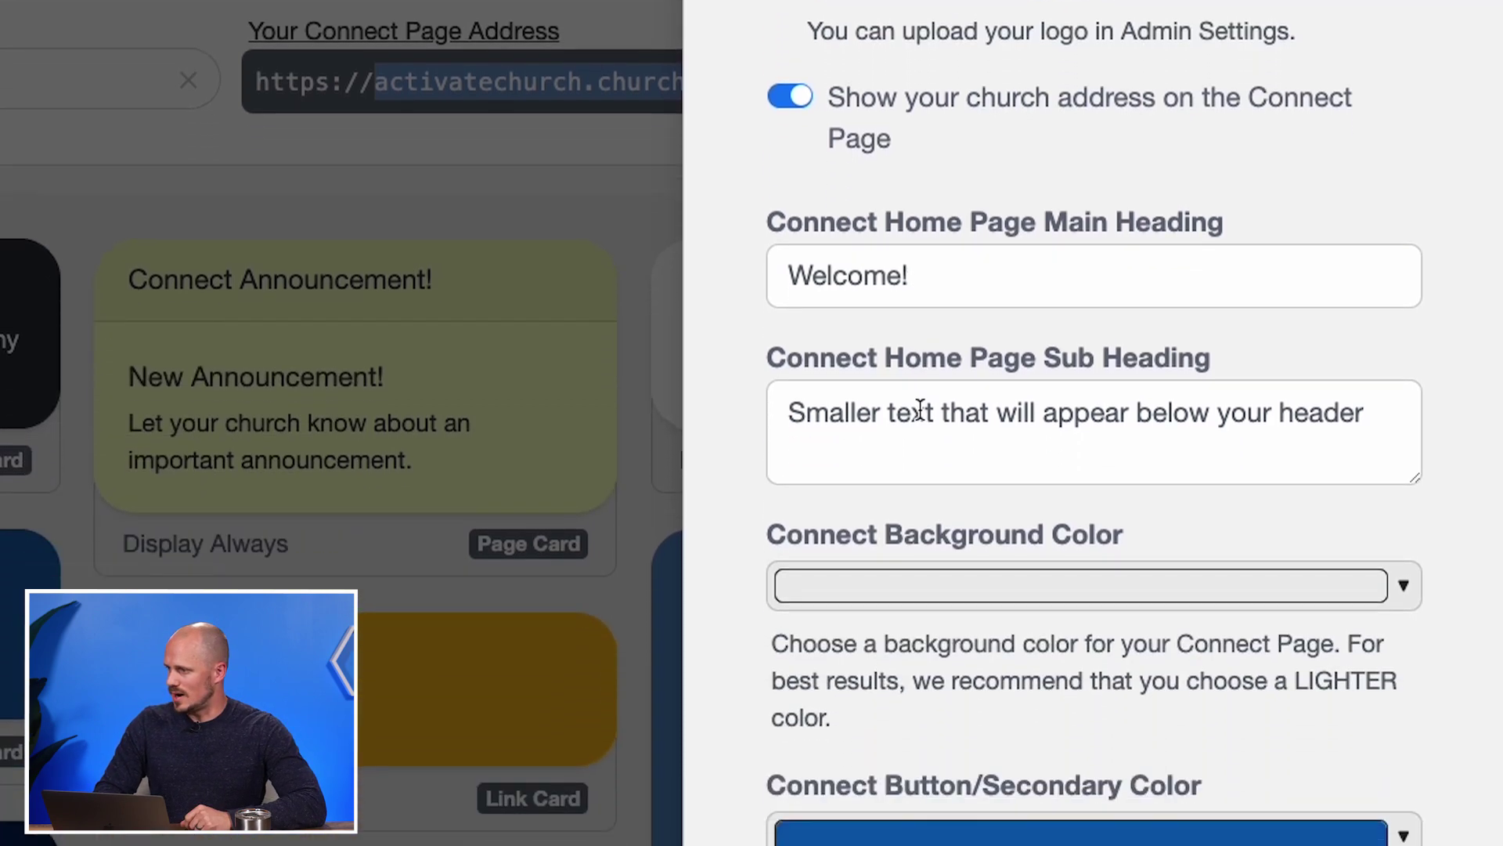
{"action": "left_click", "coordinate": [919, 641]}
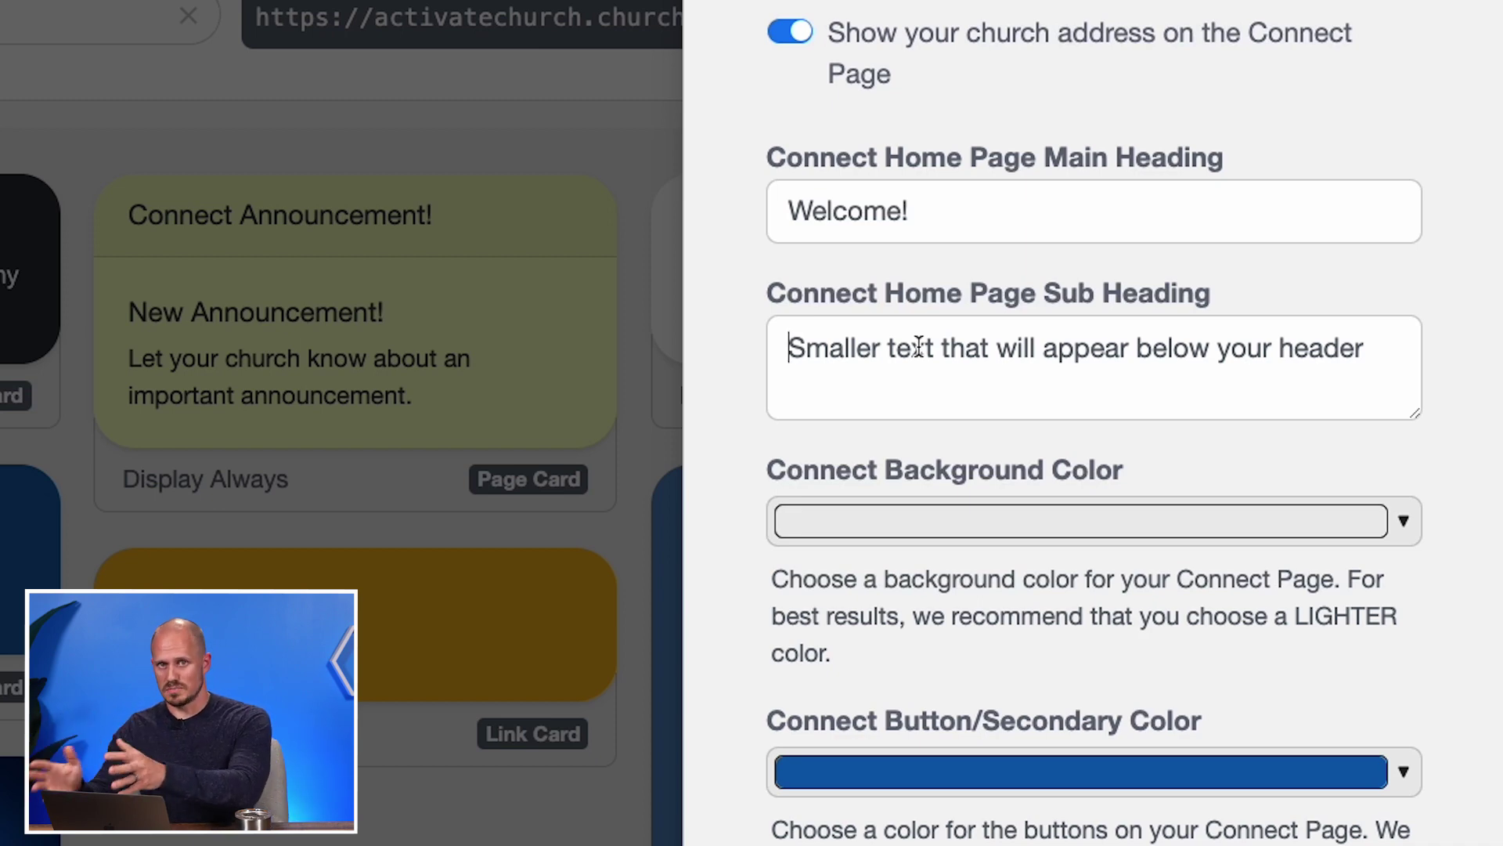
{"action": "scroll", "coordinate": [918, 346], "scroll_direction": "down", "scroll_amount": 5}
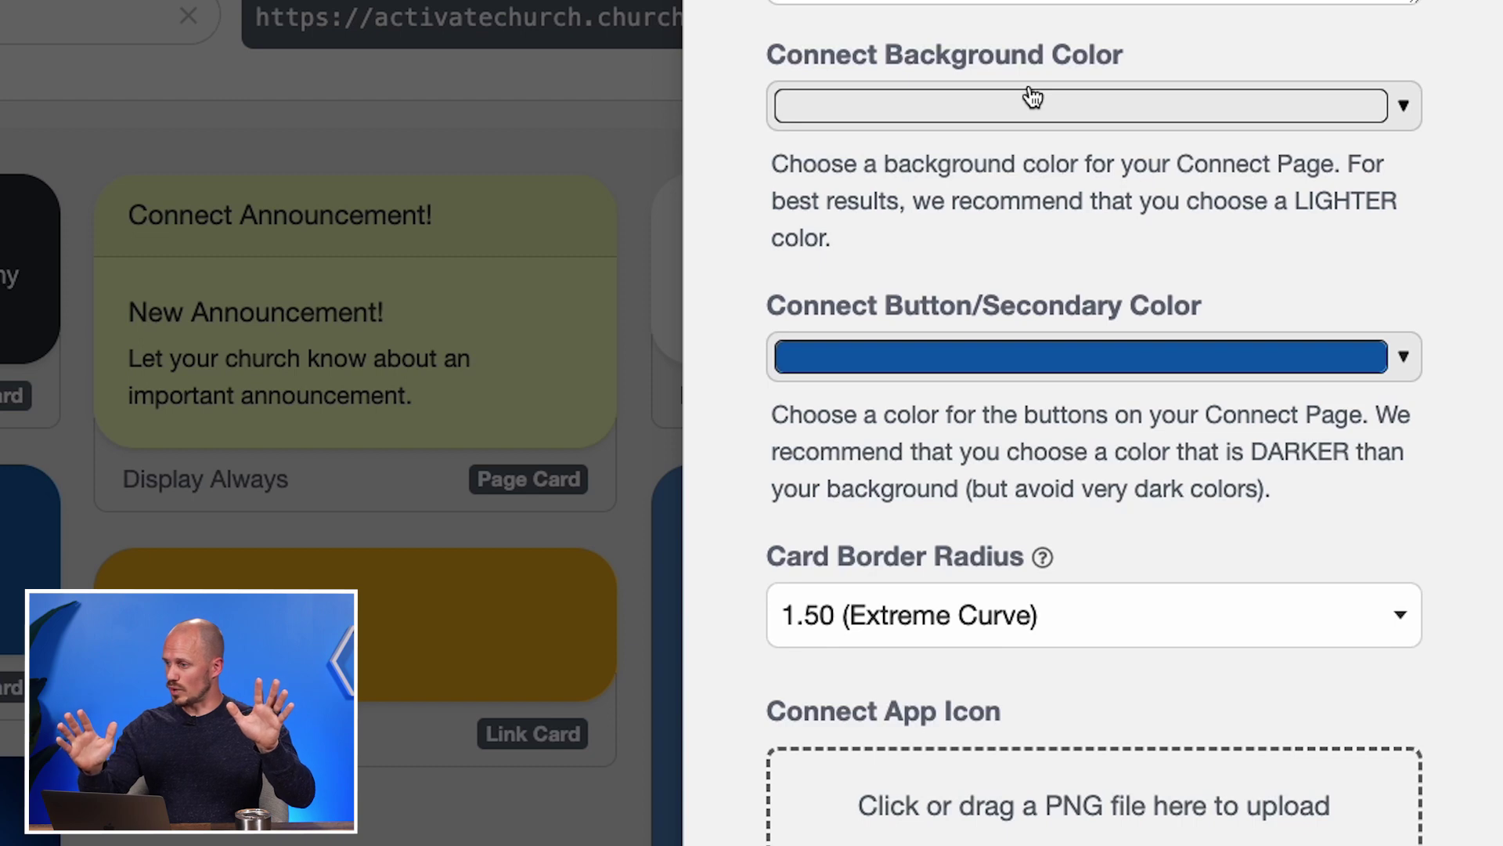
{"action": "scroll", "coordinate": [1032, 96], "scroll_direction": "down", "scroll_amount": 5}
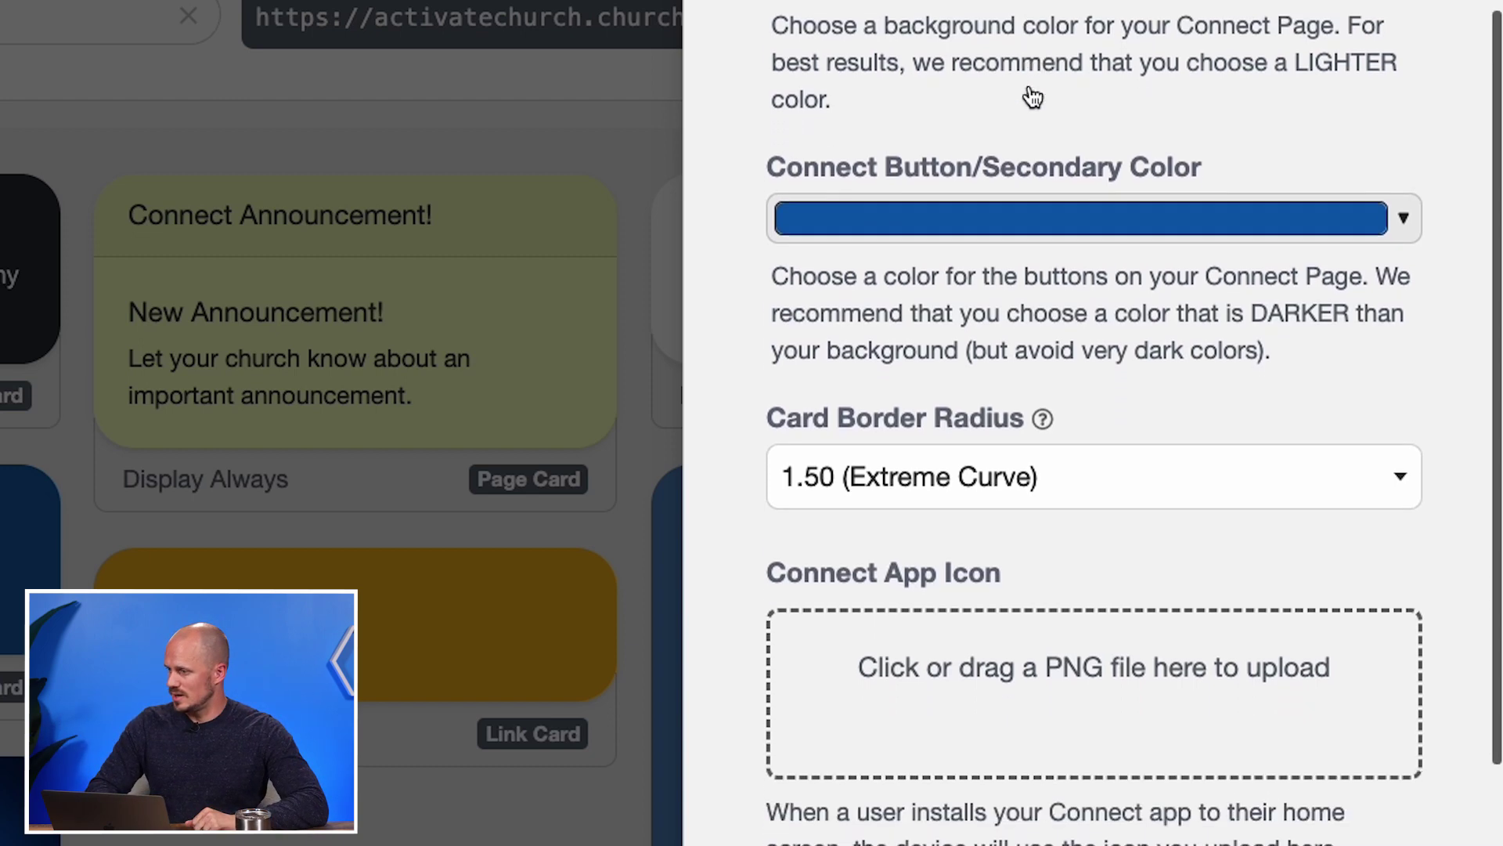
{"action": "left_click", "coordinate": [1014, 217]}
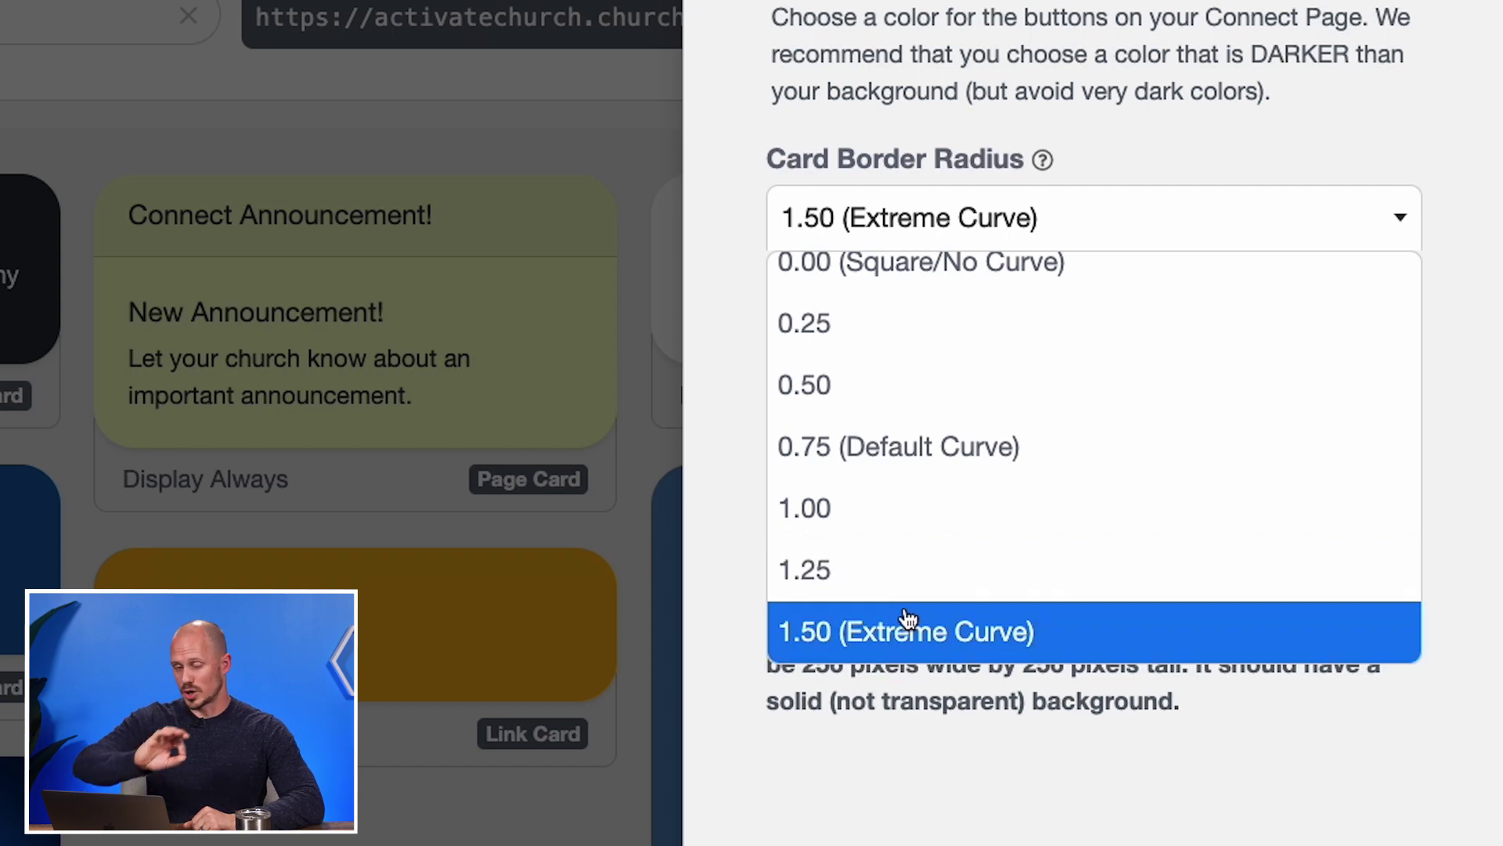
{"action": "left_click", "coordinate": [893, 438]}
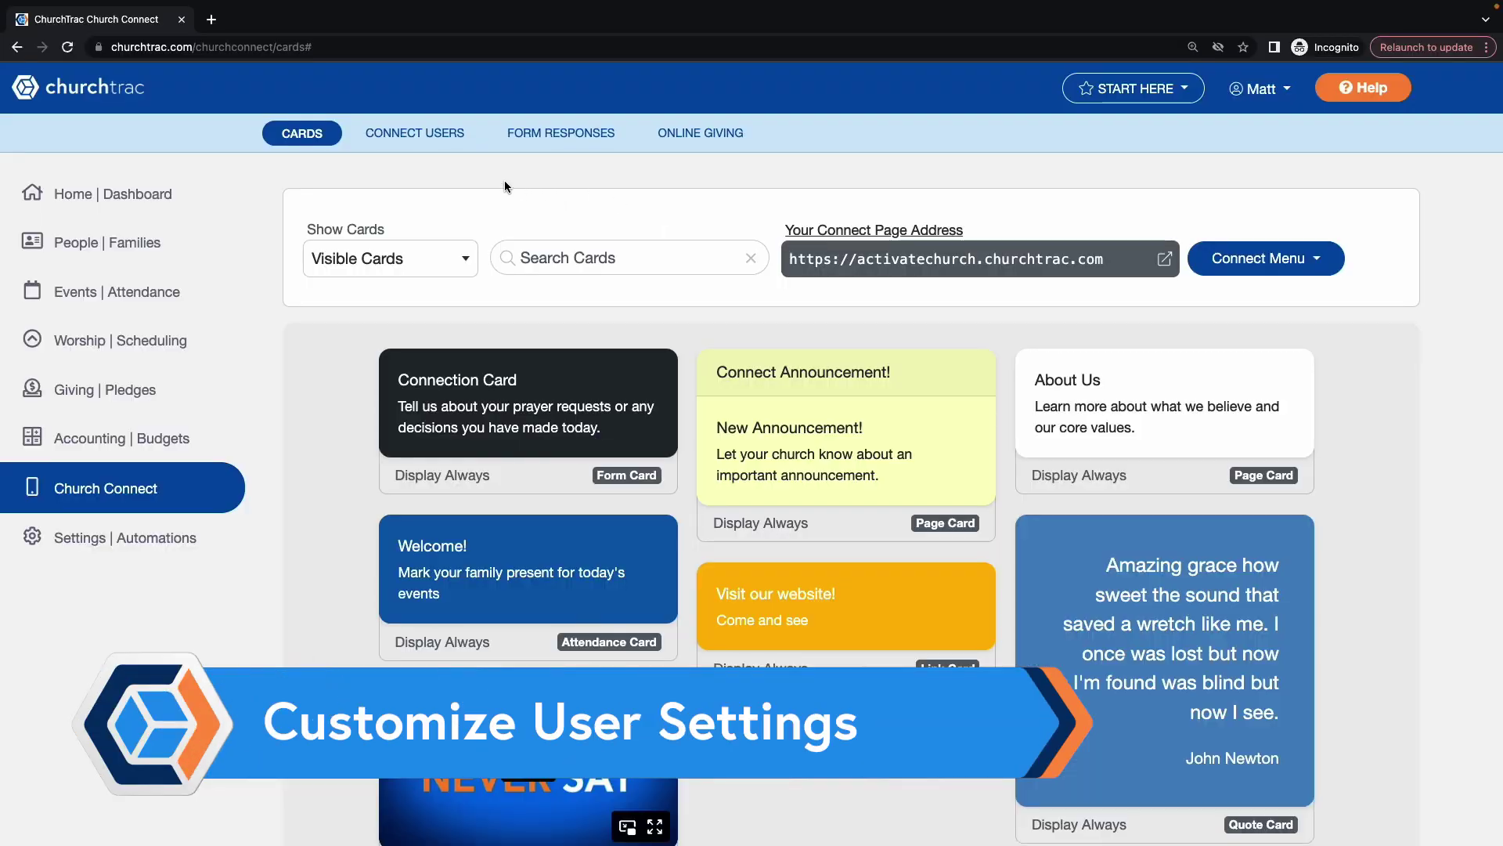
Review the Church Connect settings that apply to signed-in Connect users, then close them.
{"action": "left_click", "coordinate": [431, 139]}
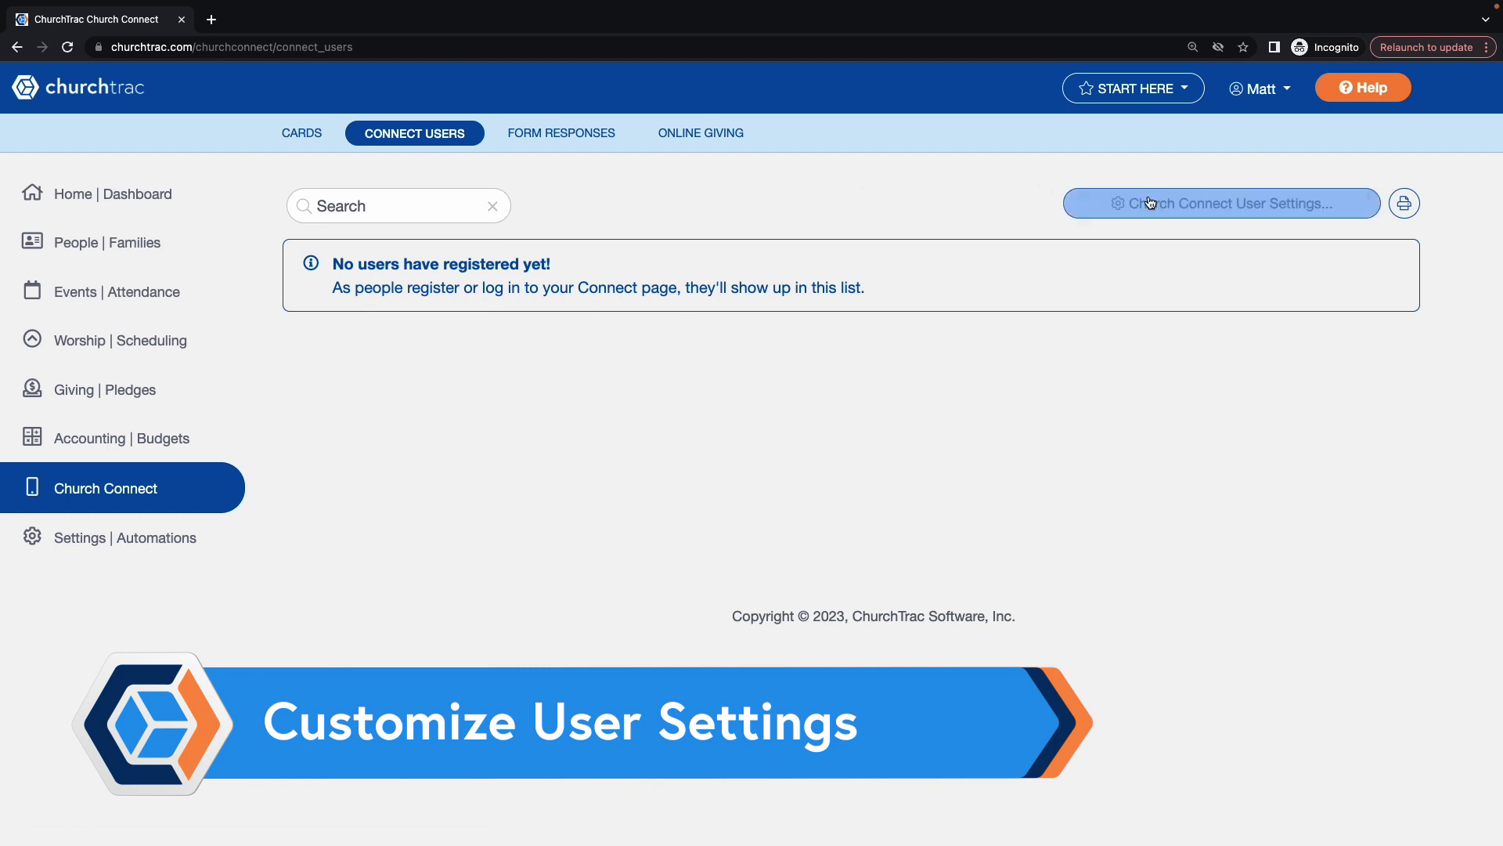
{"action": "left_click", "coordinate": [1250, 202]}
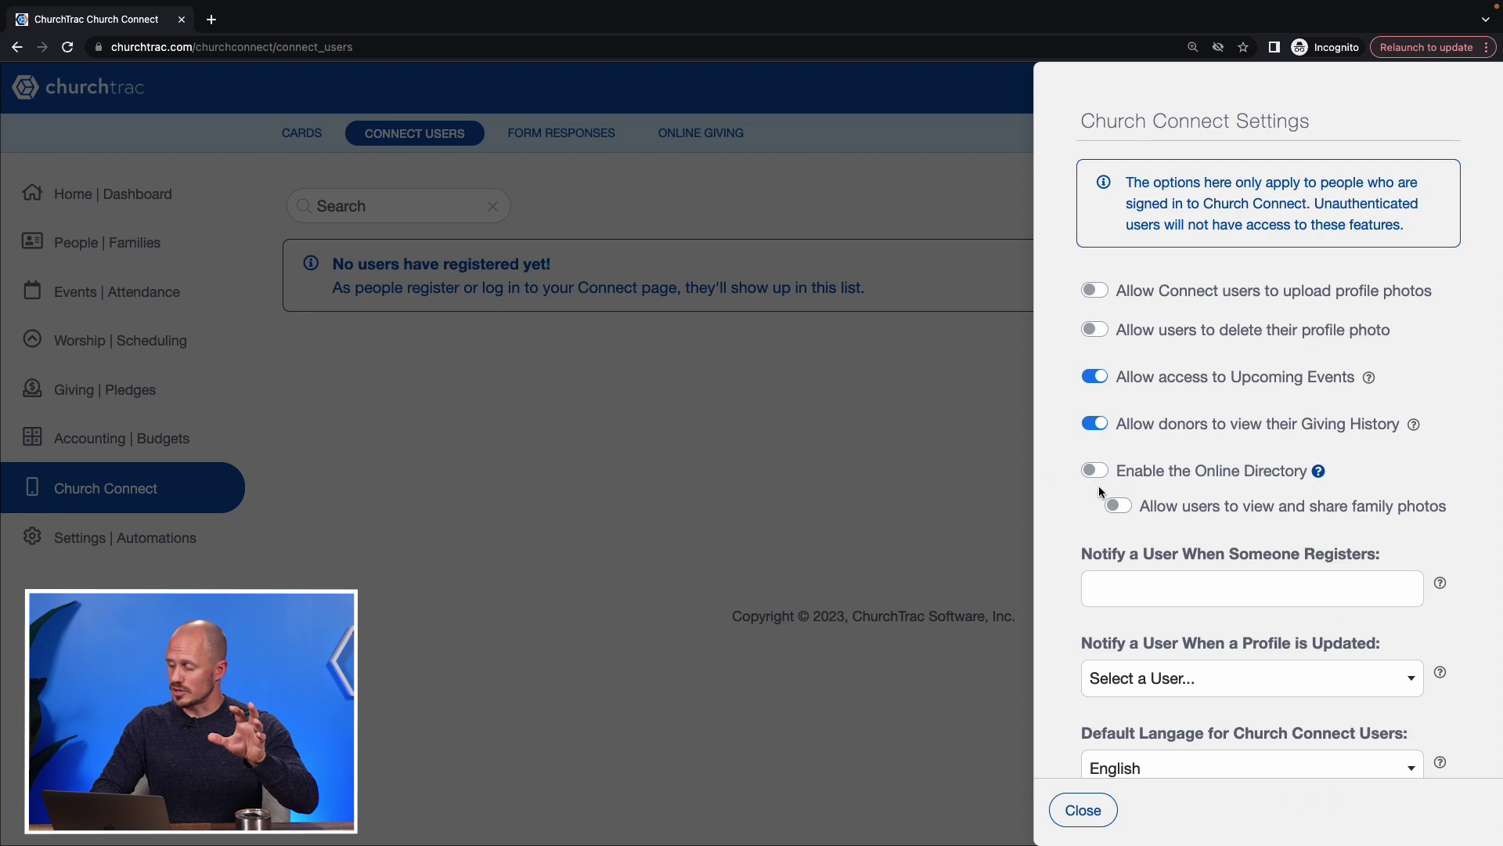
{"action": "left_click", "coordinate": [1083, 810]}
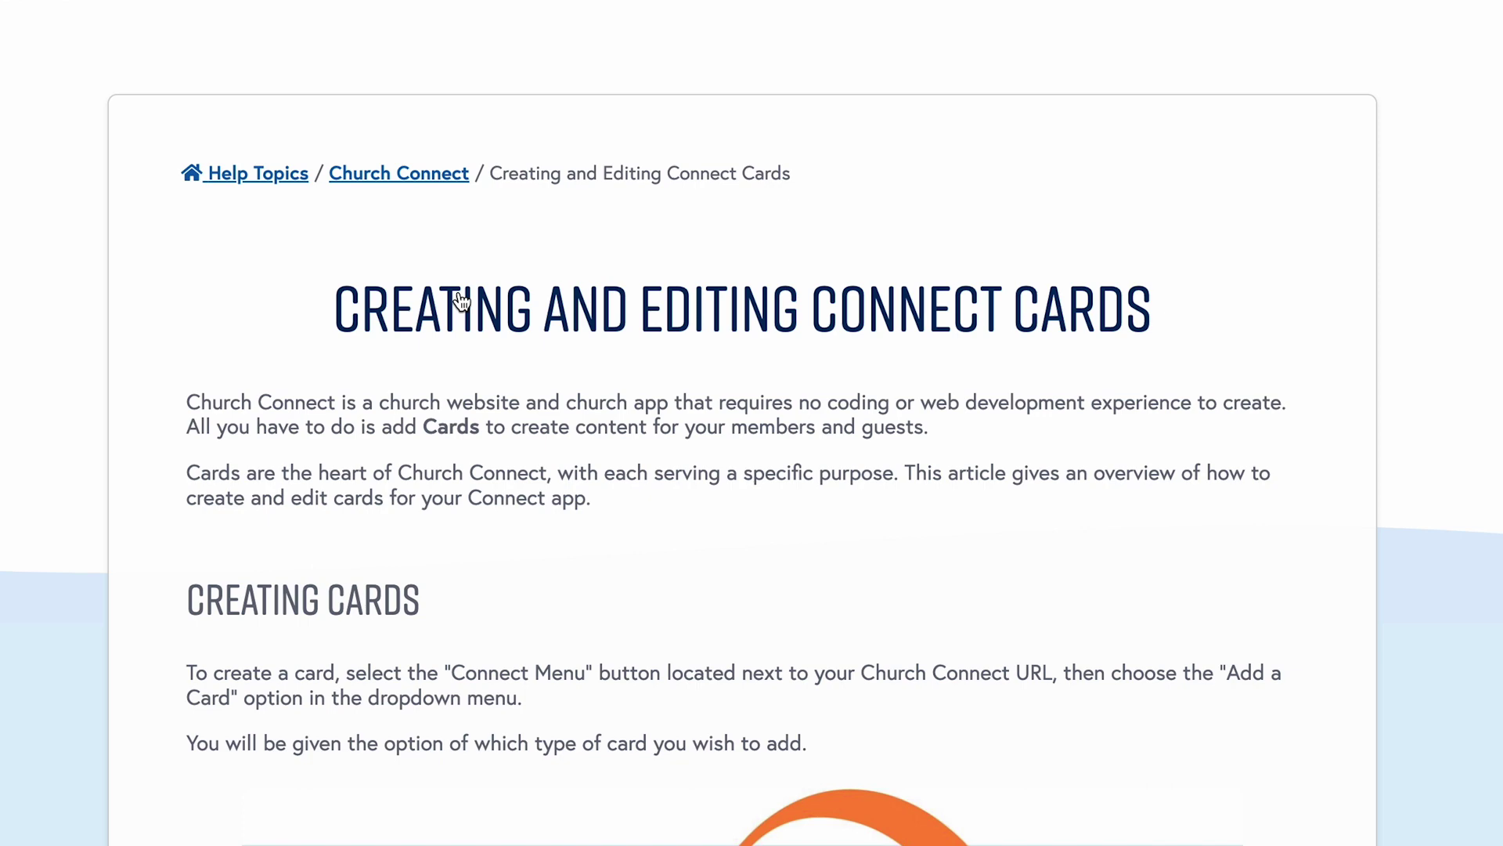
Read the help article on creating and editing Connect cards and browse the list of Church Connect help topics.
{"action": "scroll", "coordinate": [462, 302], "scroll_direction": "down", "scroll_amount": 5}
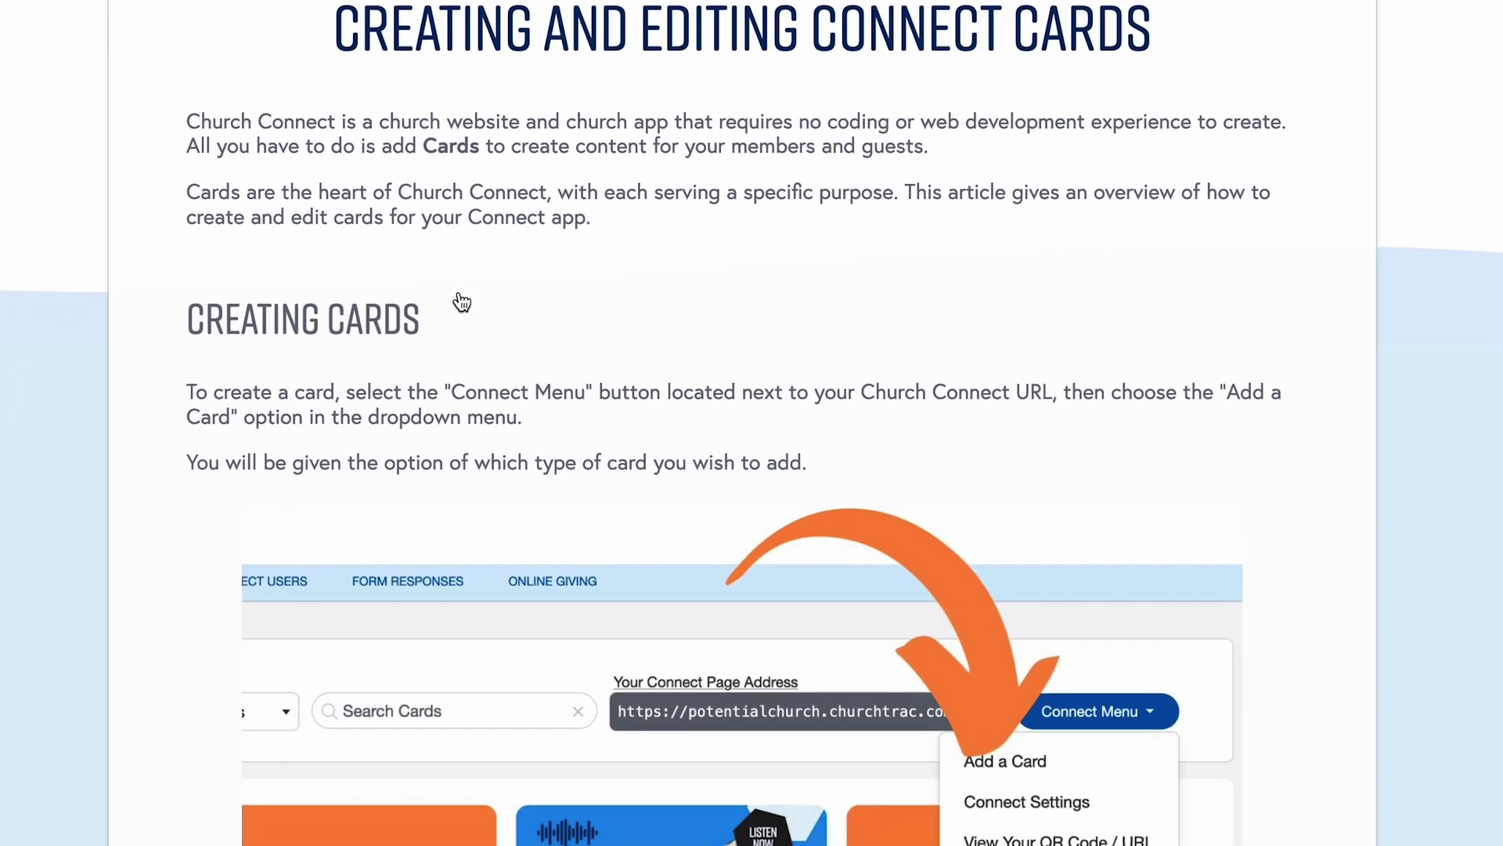
{"action": "scroll", "coordinate": [462, 301], "scroll_direction": "down", "scroll_amount": 2}
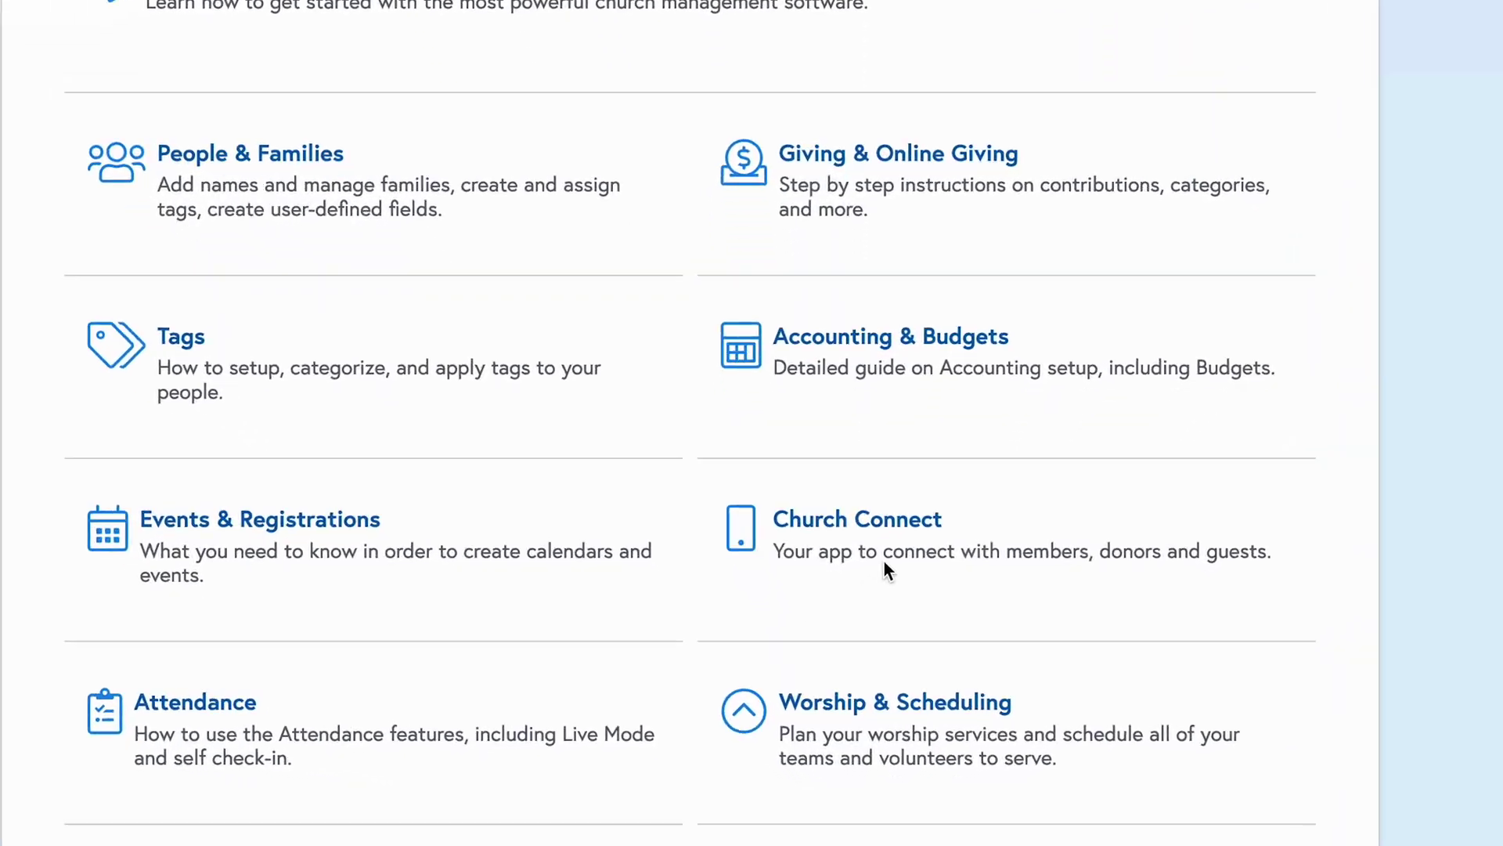
{"action": "left_click", "coordinate": [922, 475]}
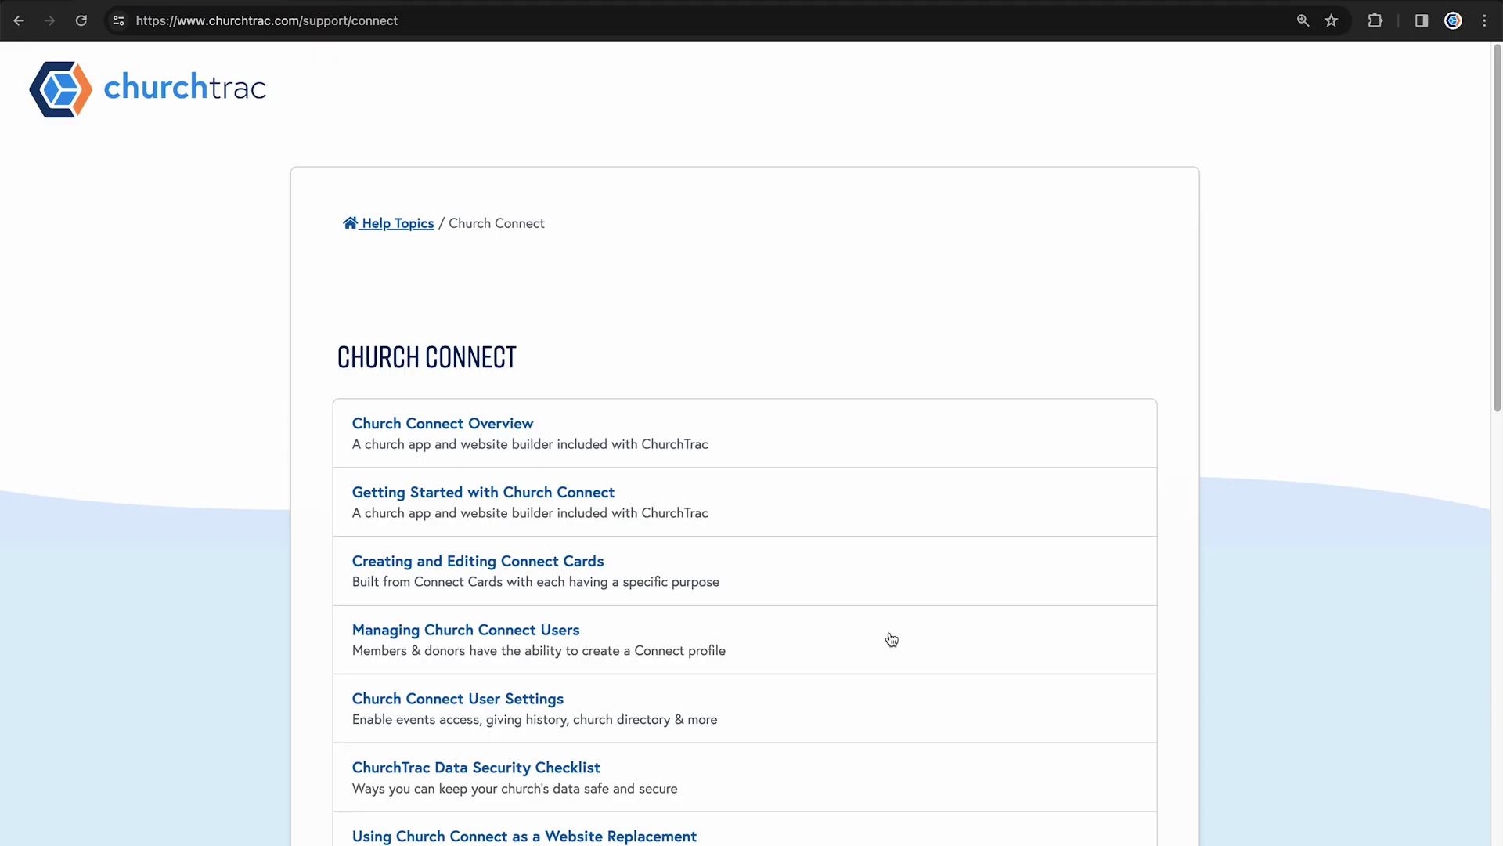
{"action": "scroll", "coordinate": [891, 640], "scroll_direction": "down", "scroll_amount": 3}
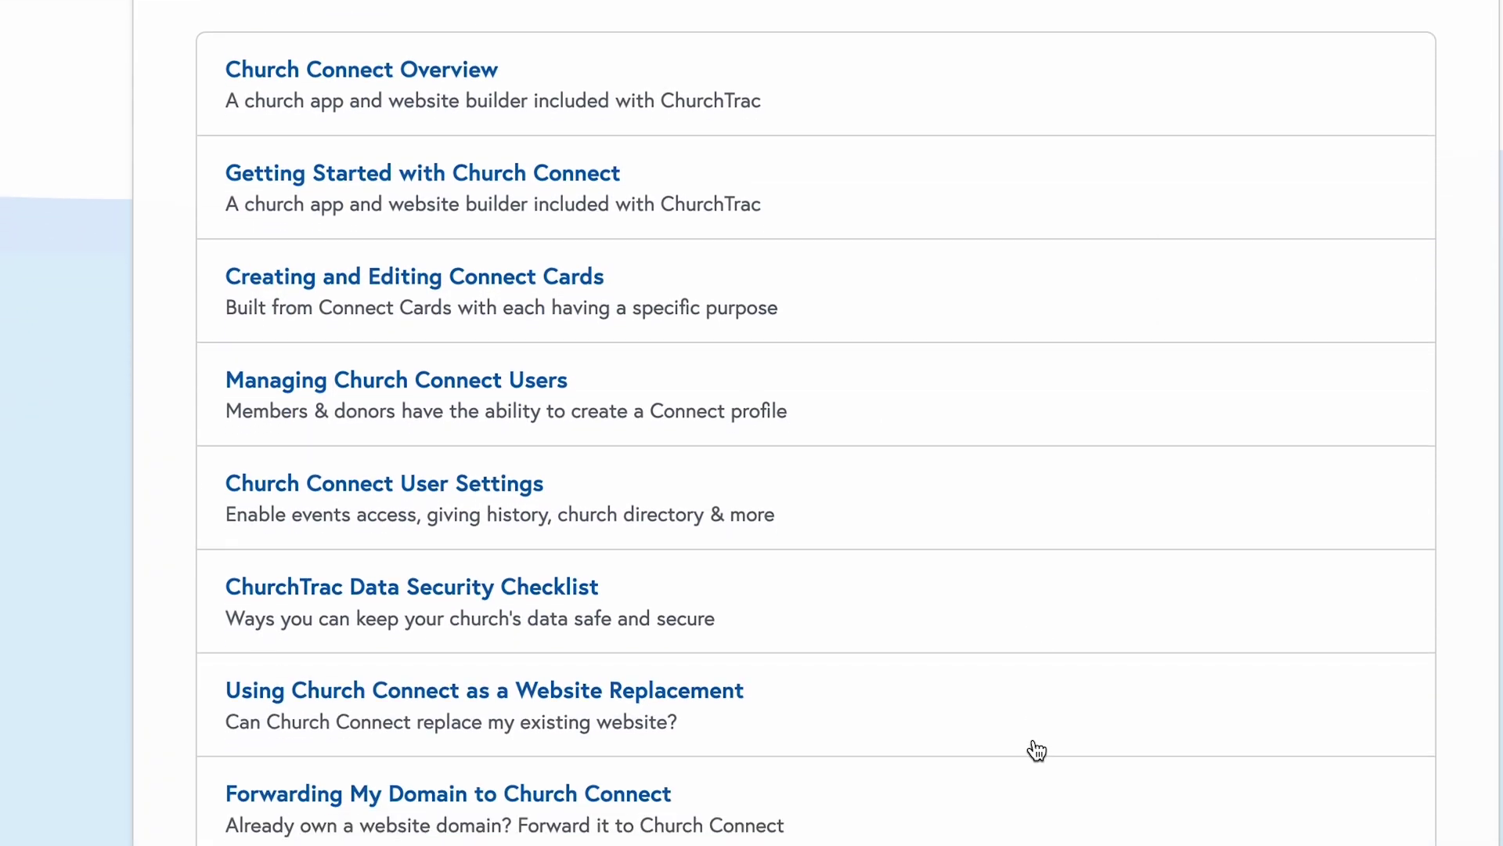
{"action": "scroll", "coordinate": [1037, 751], "scroll_direction": "down", "scroll_amount": 4}
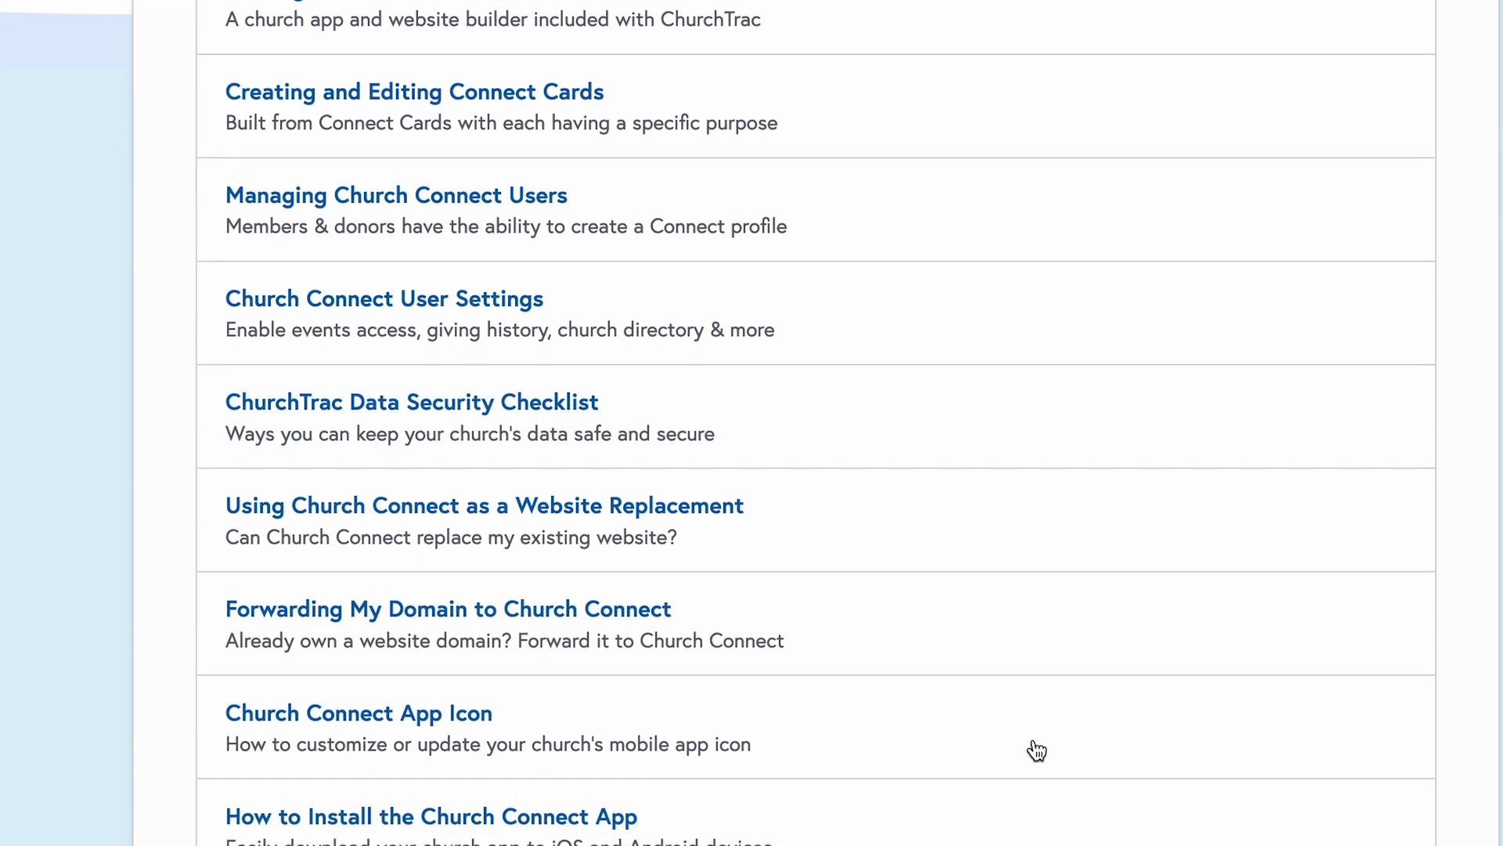
{"action": "scroll", "coordinate": [1037, 751], "scroll_direction": "down", "scroll_amount": 3}
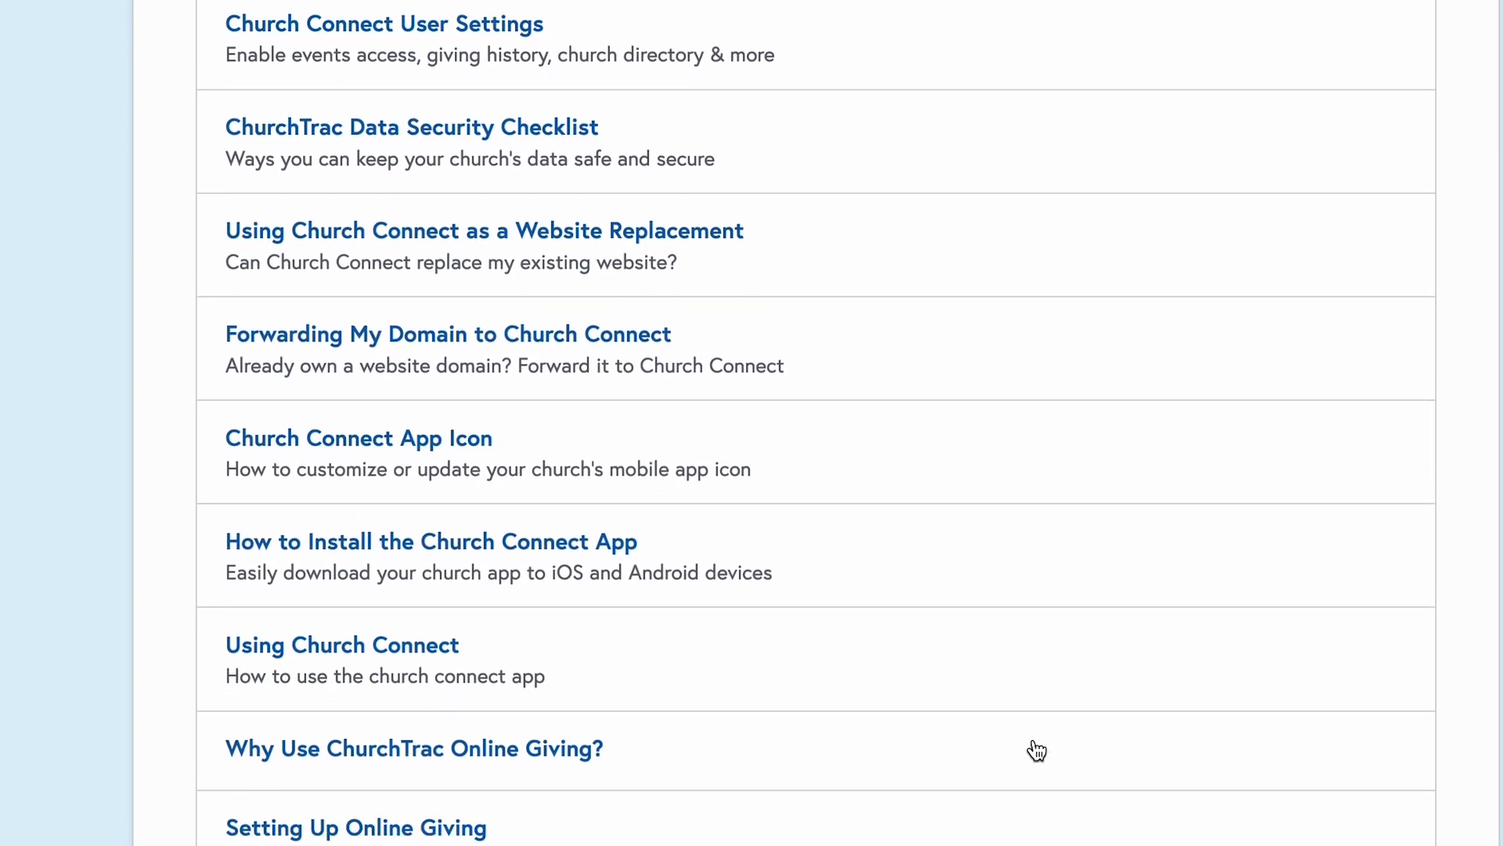
{"action": "scroll", "coordinate": [1037, 751], "scroll_direction": "down", "scroll_amount": 3}
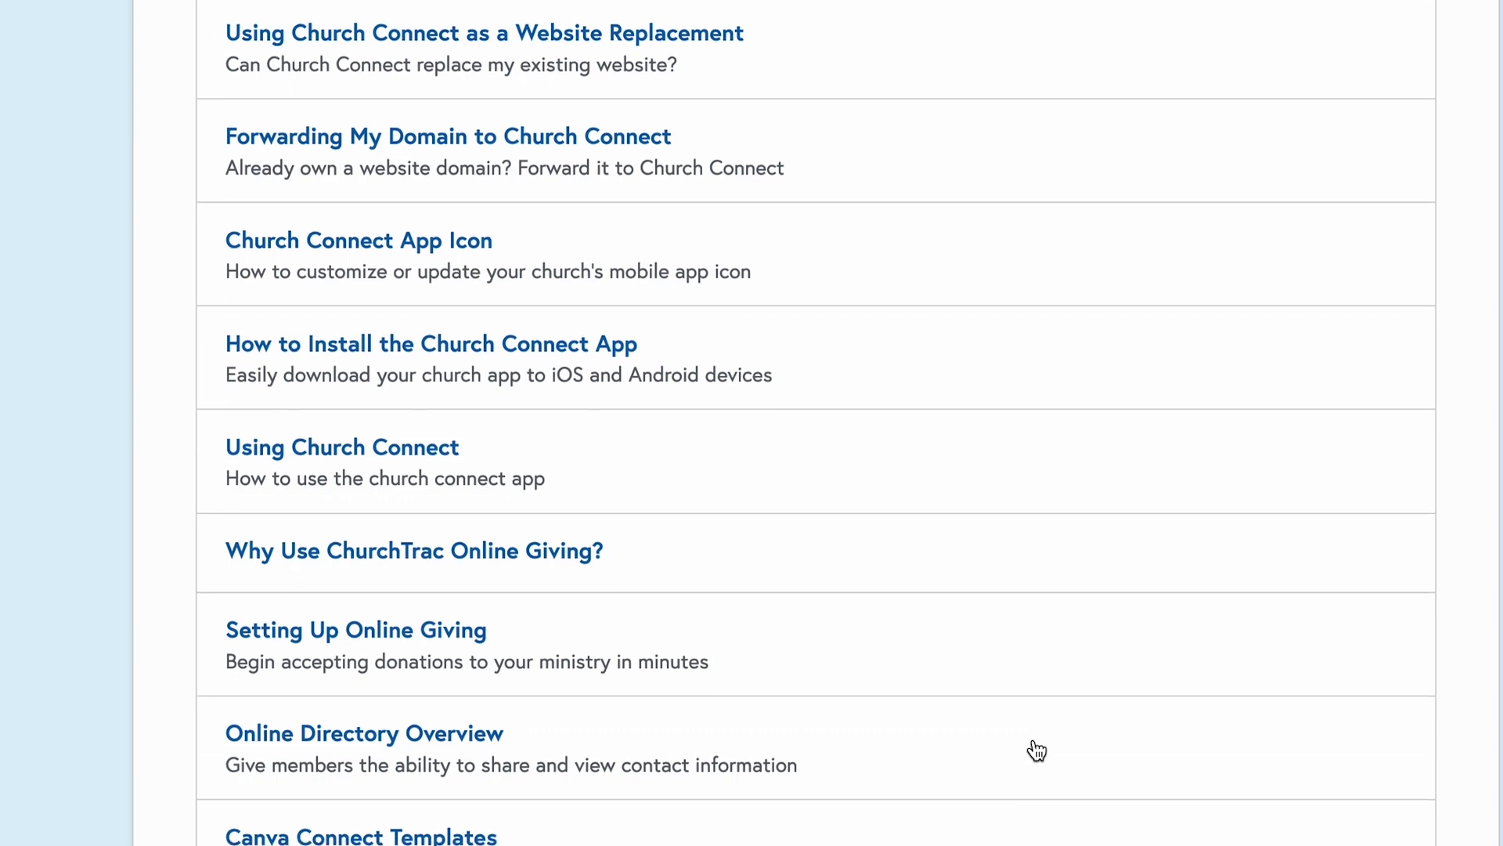
{"action": "scroll", "coordinate": [1037, 751], "scroll_direction": "down", "scroll_amount": 2}
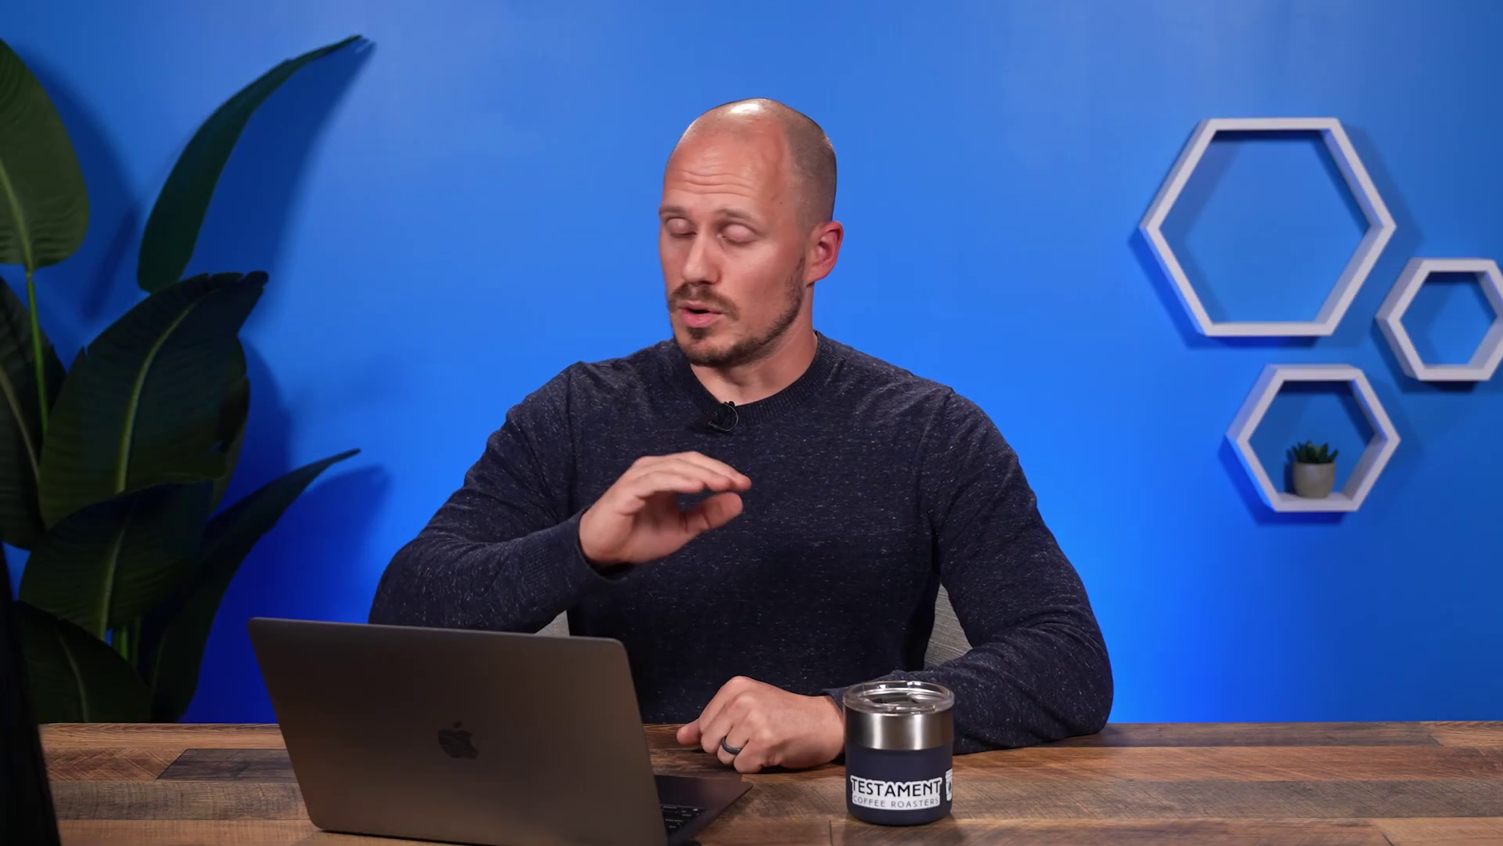